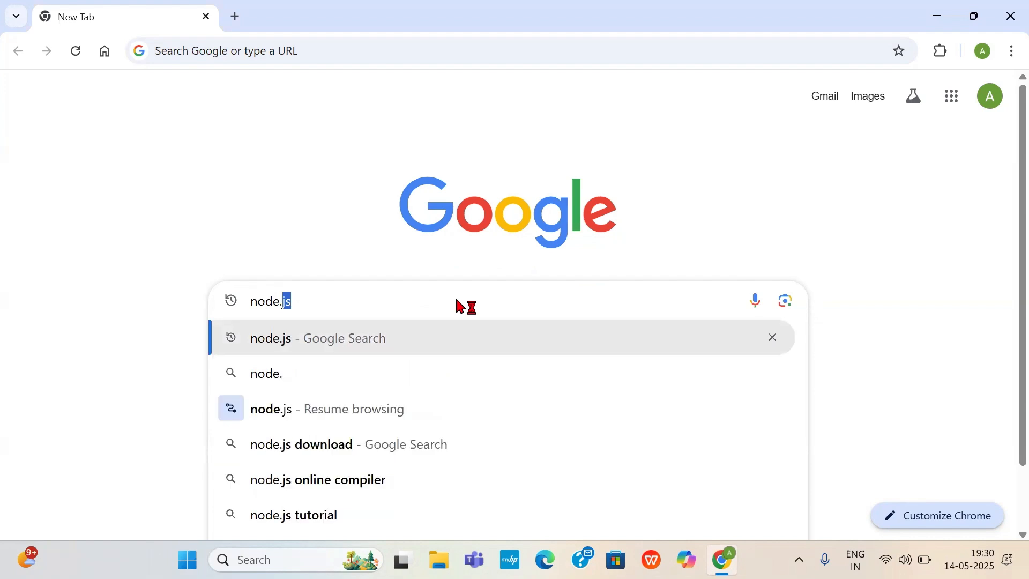
# - Search Google for node.js, open the official download page, and download the x64 Windows Installer (.msi)
pyautogui.press('Escape')
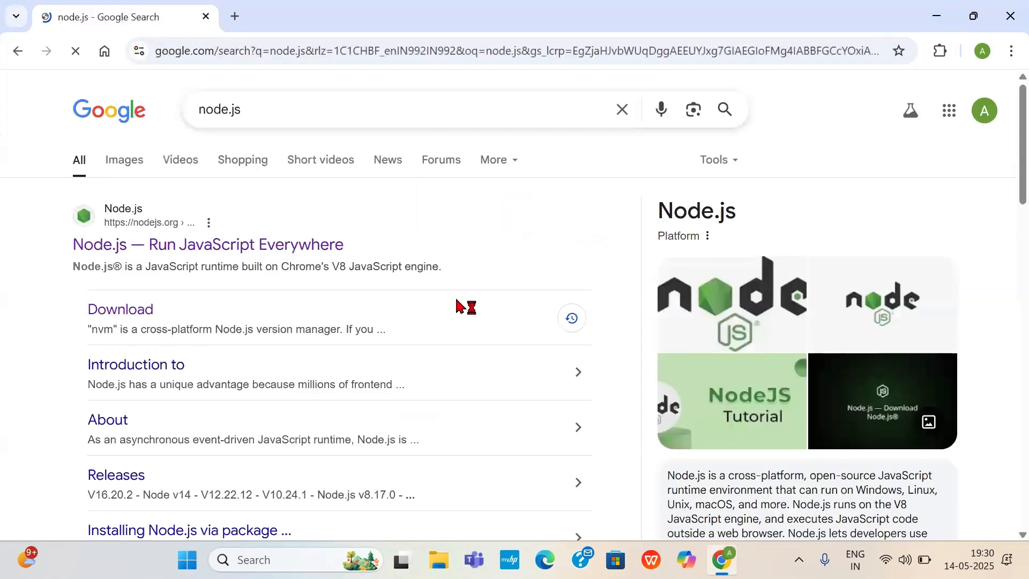
pyautogui.click(140, 314)
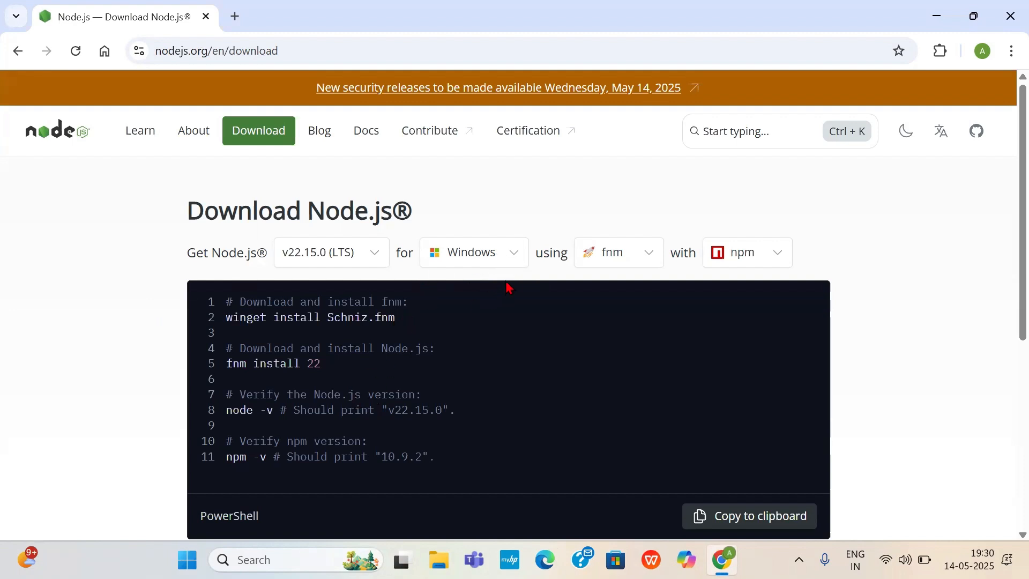
pyautogui.click(517, 256)
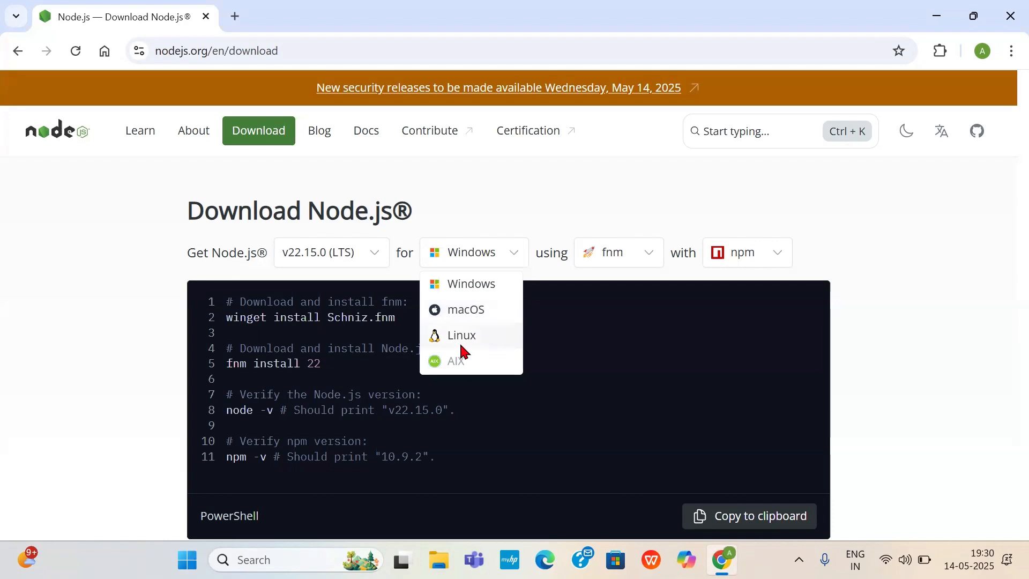
pyautogui.click(354, 333)
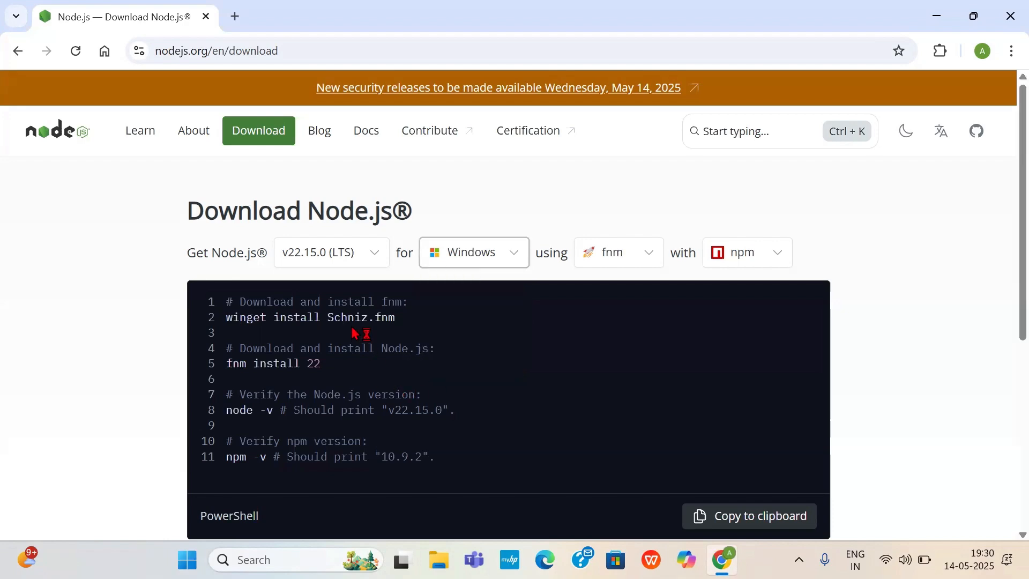
pyautogui.scroll(-5, 353, 333)
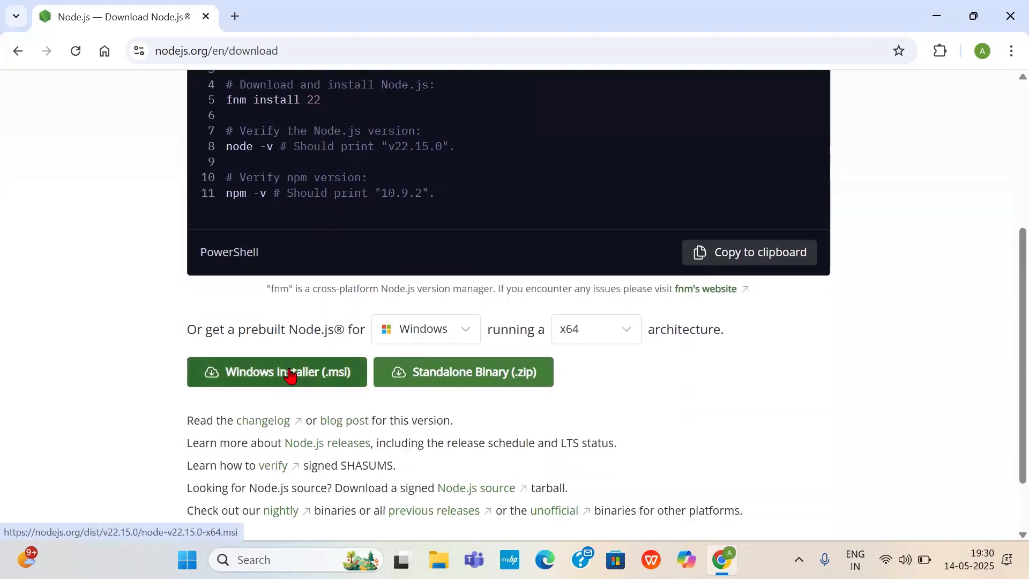
pyautogui.click(290, 373)
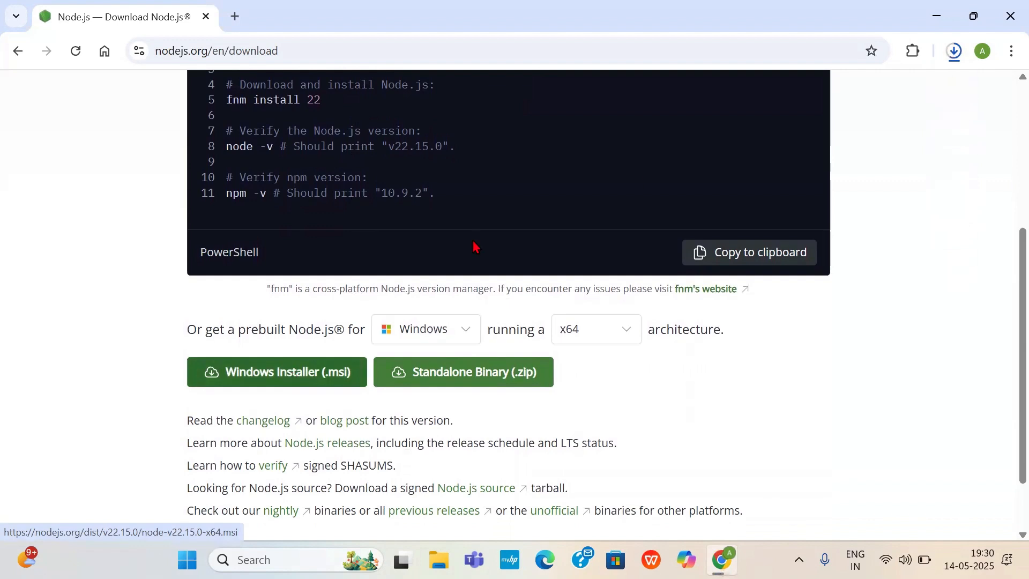
# - Launch the downloaded Node.js v22.15.0 installer and accept the terms of its License Agreement
pyautogui.click(955, 51)
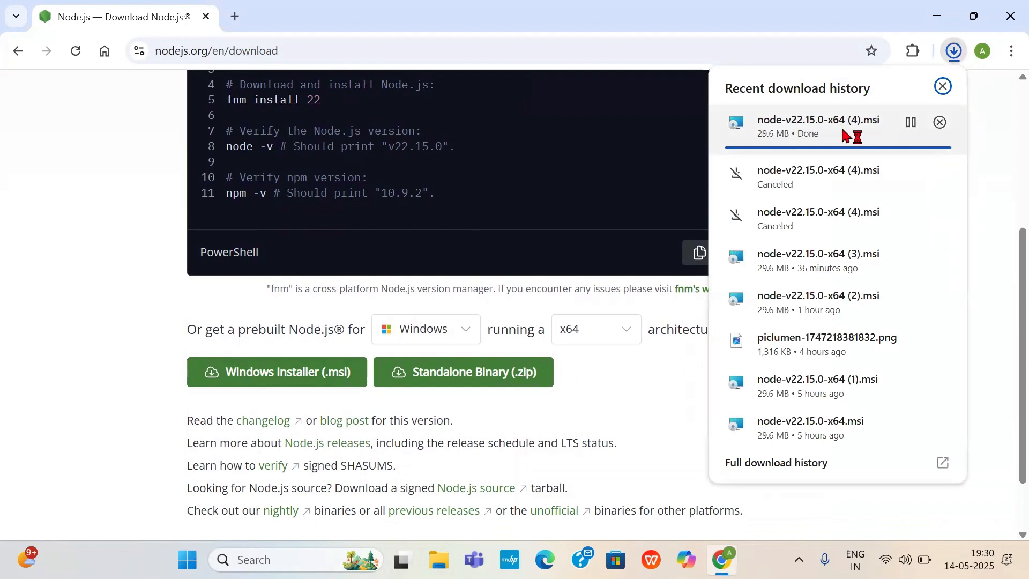
pyautogui.click(845, 136)
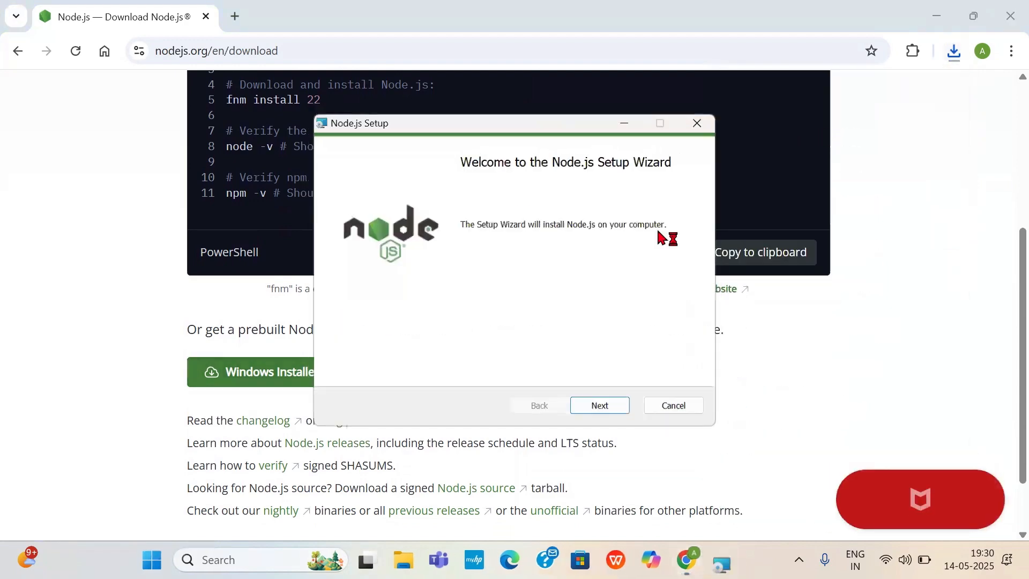
pyautogui.click(606, 410)
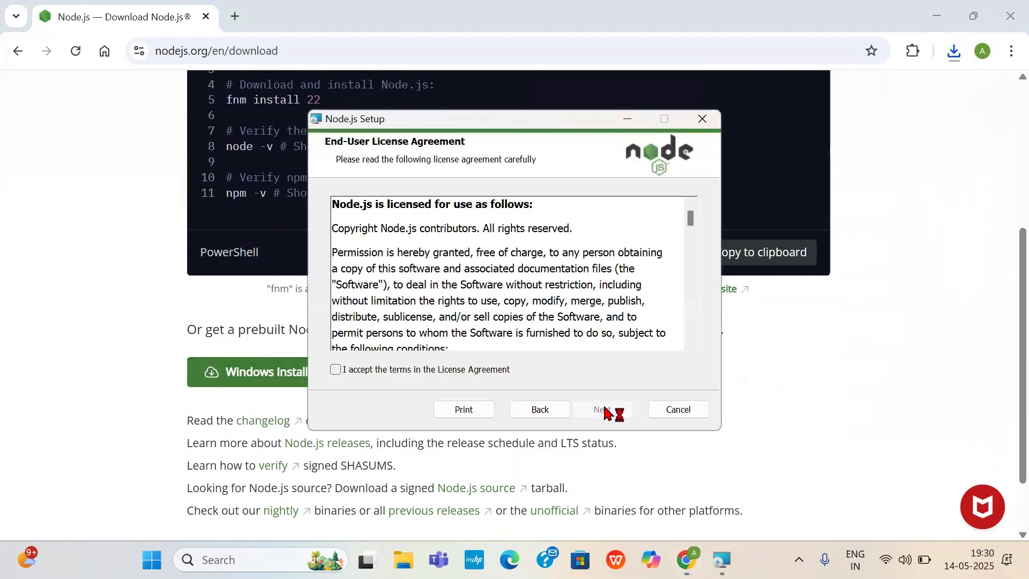
pyautogui.click(335, 369)
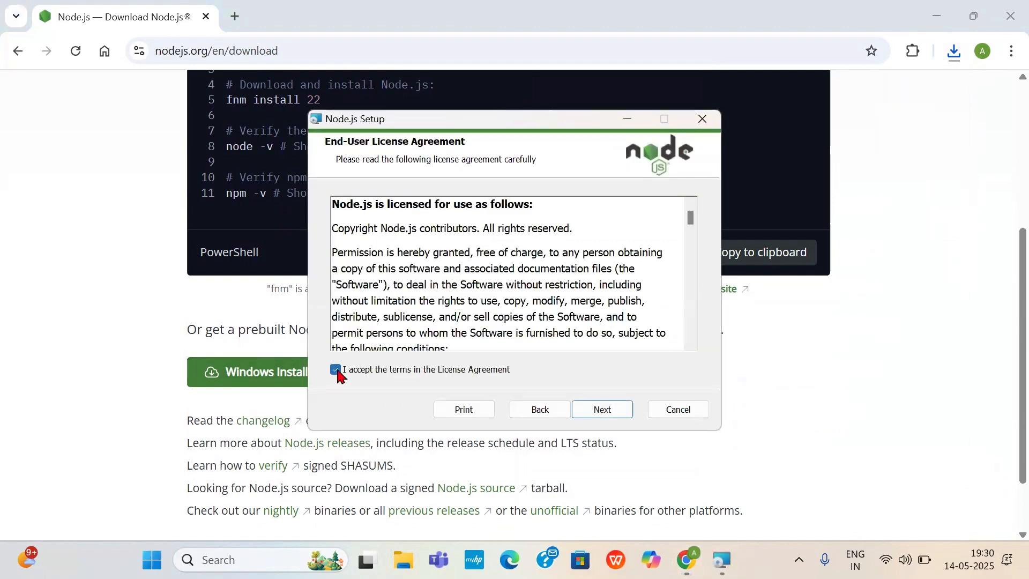
pyautogui.click(599, 413)
# - Install Node.js with the default features and without the native module tools, and finish the setup wizard
pyautogui.click(597, 414)
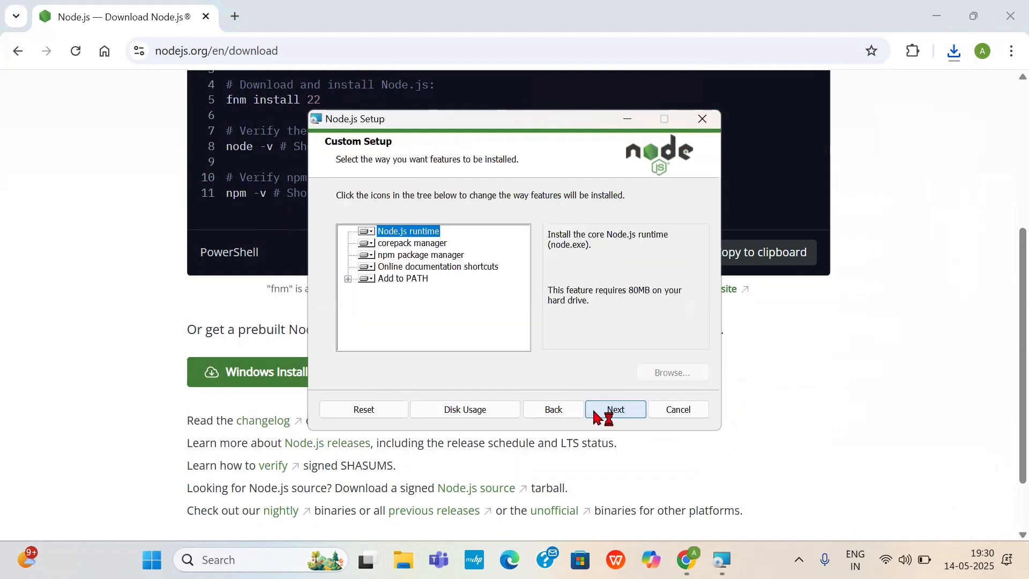
pyautogui.click(596, 416)
pyautogui.click(597, 416)
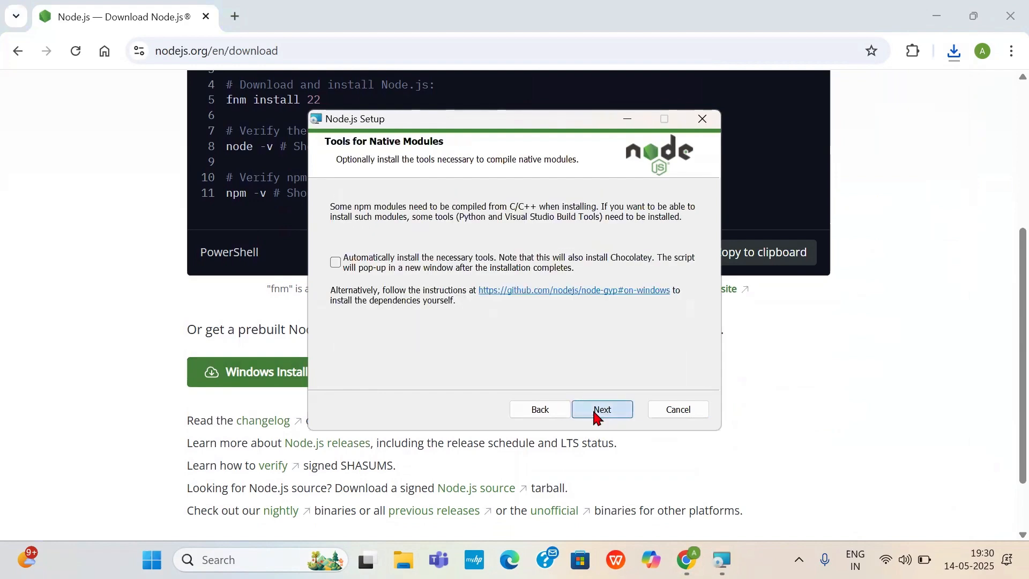
pyautogui.click(597, 412)
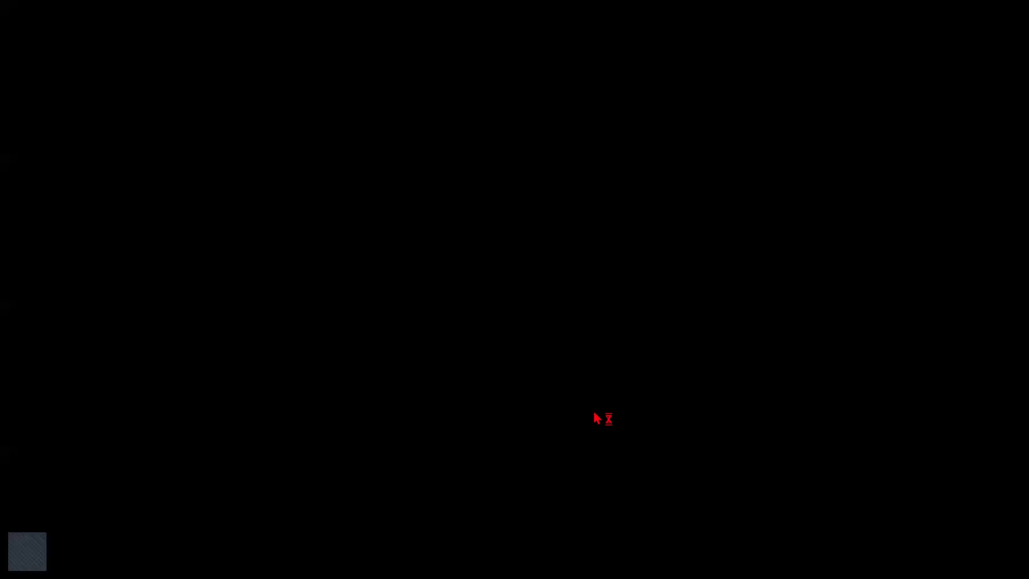
pyautogui.click(472, 418)
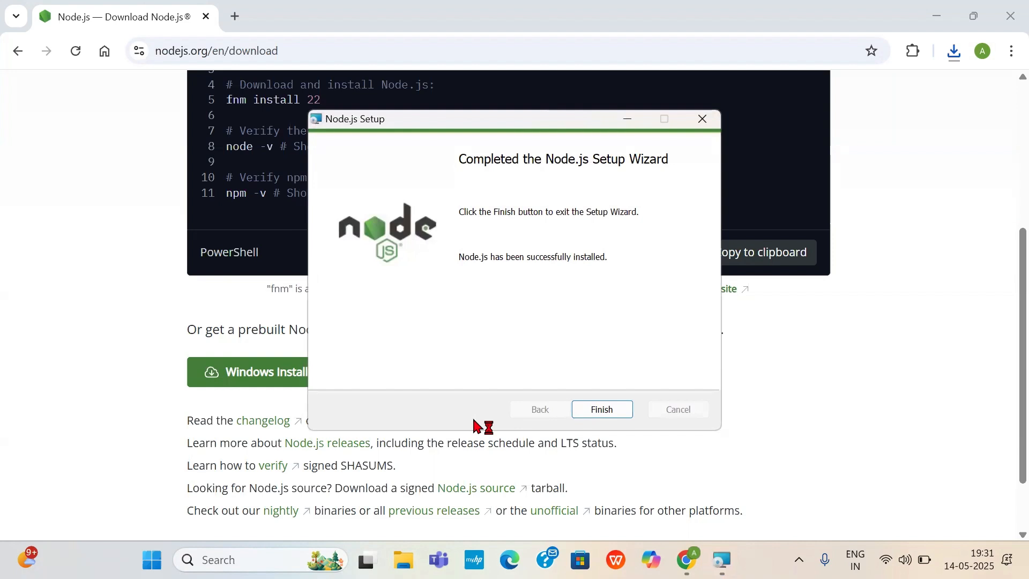
pyautogui.click(602, 410)
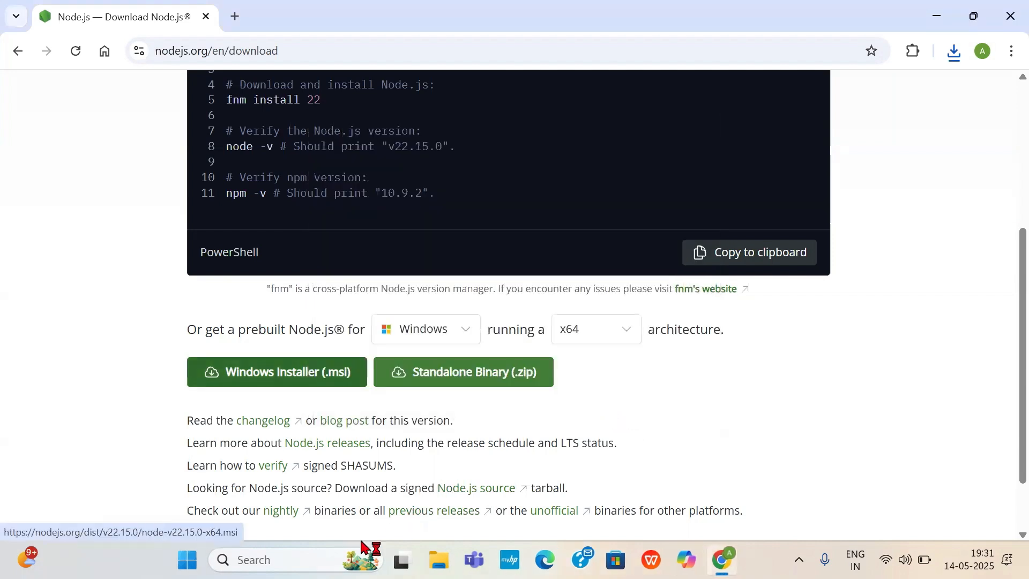
# - Find Visual Studio Code with a Windows search for "vs" and launch it
pyautogui.click(319, 552)
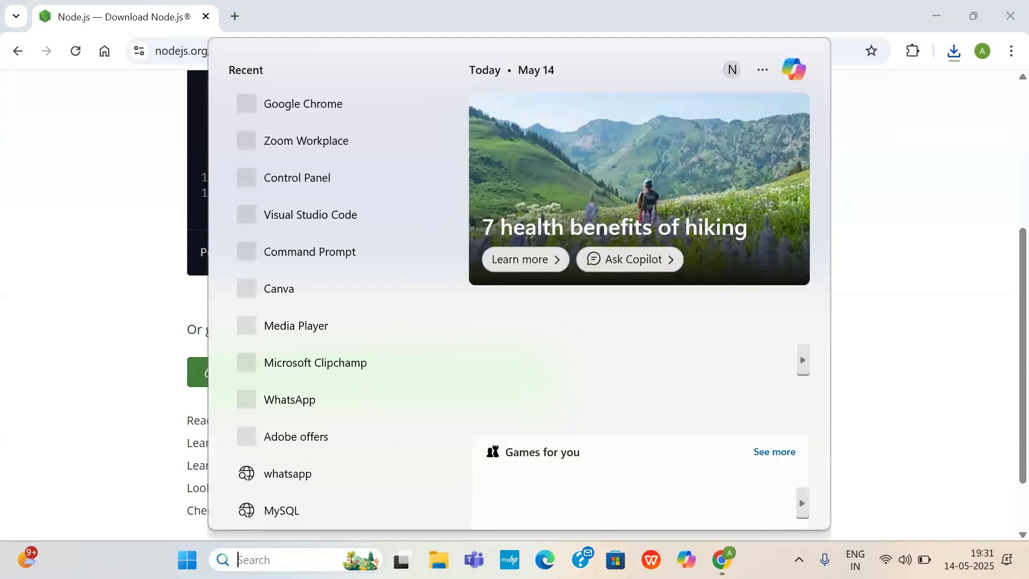
pyautogui.write('vs')
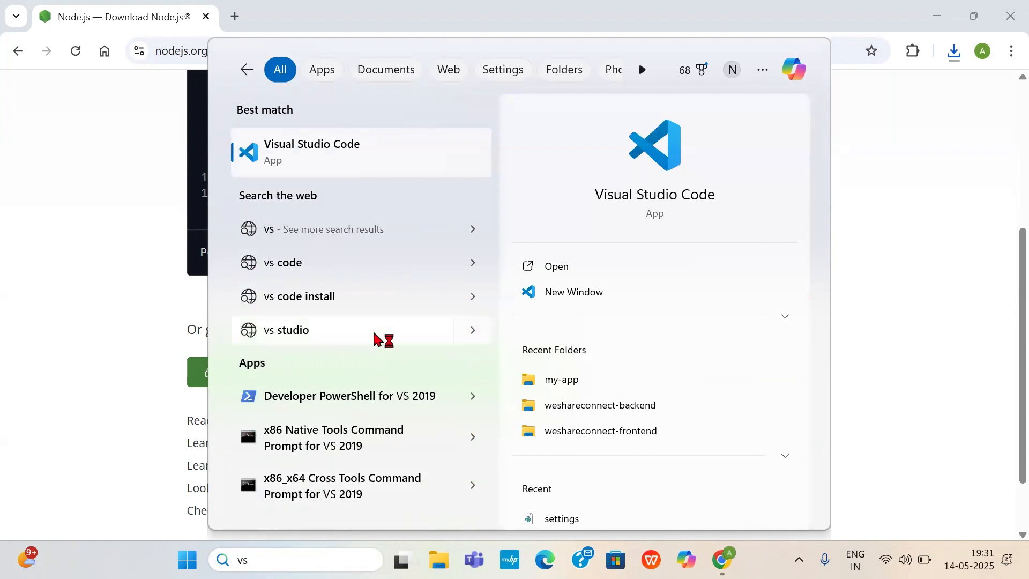
pyautogui.click(382, 154)
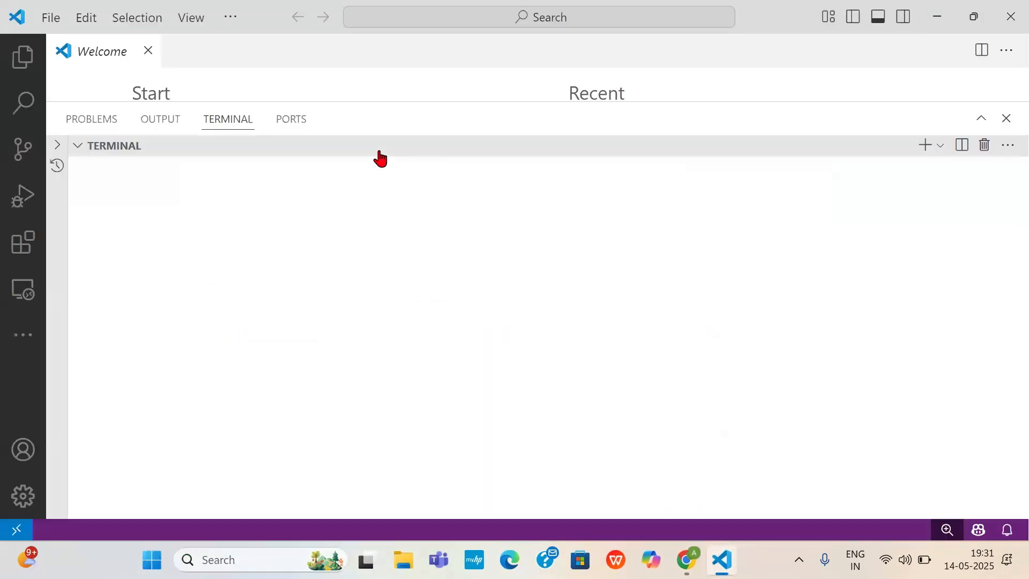
# - Close the existing terminal panel in Visual Studio Code and open a new terminal
pyautogui.click(1006, 120)
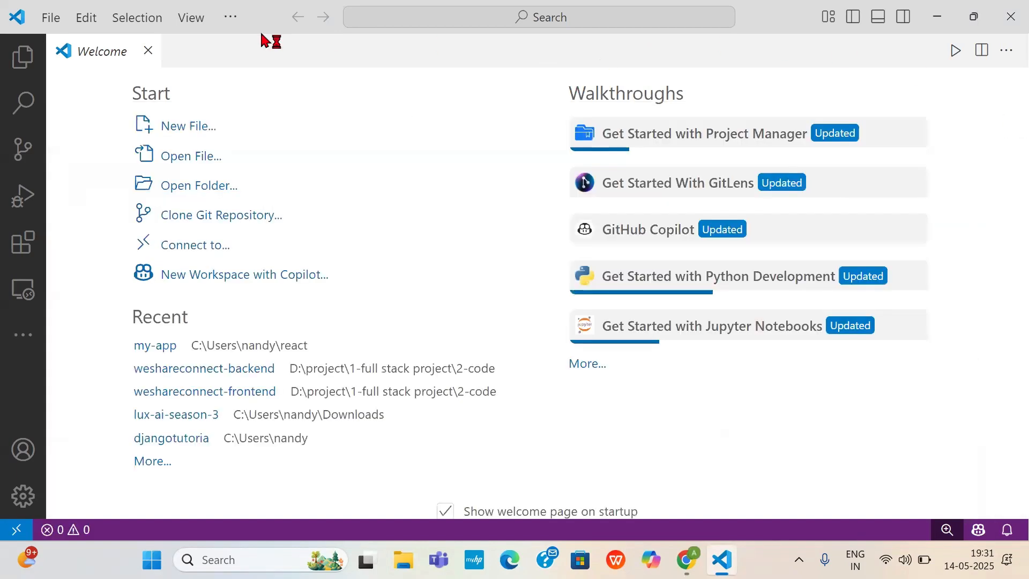
pyautogui.click(235, 20)
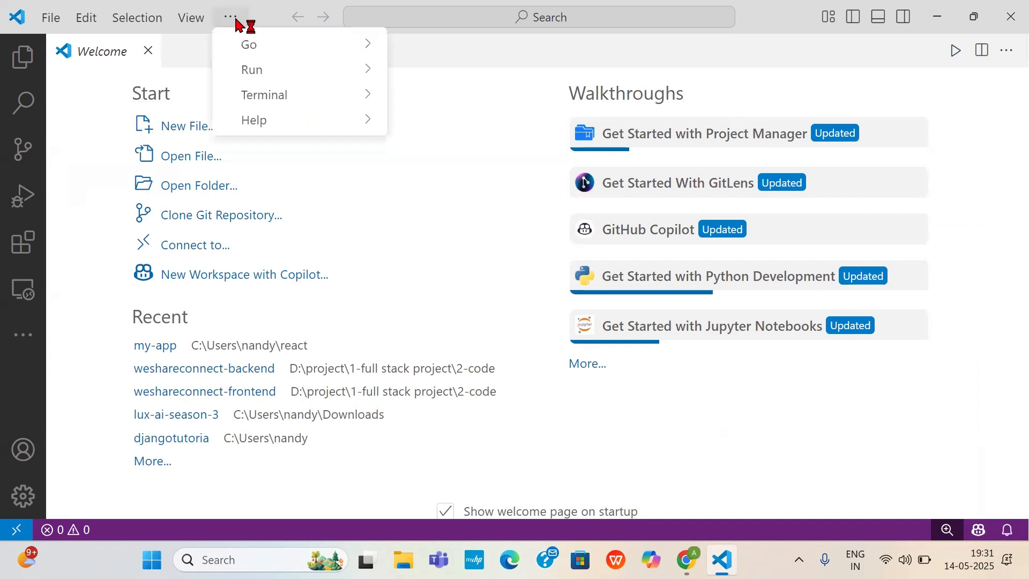
pyautogui.moveTo(268, 100)
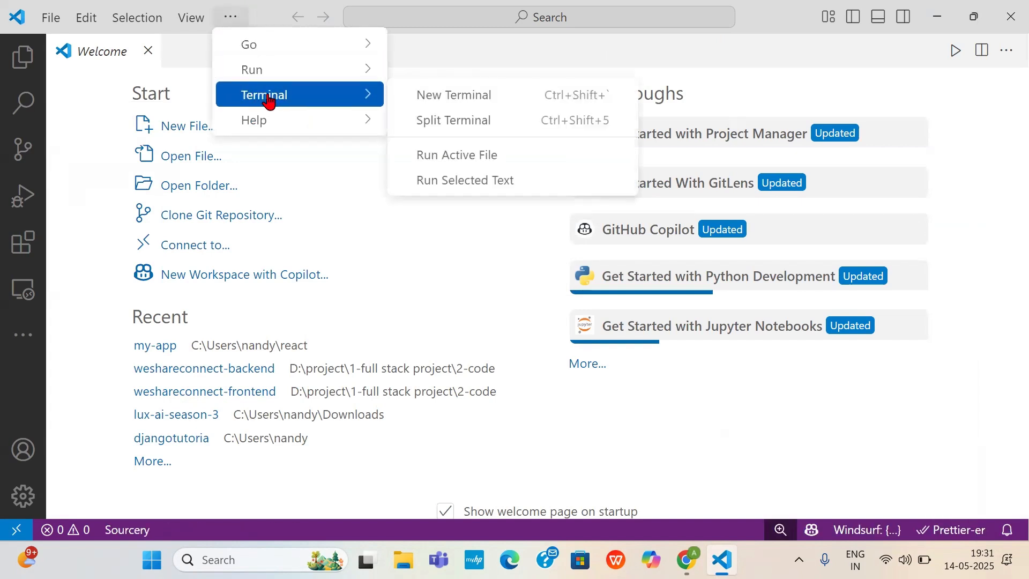
pyautogui.click(426, 101)
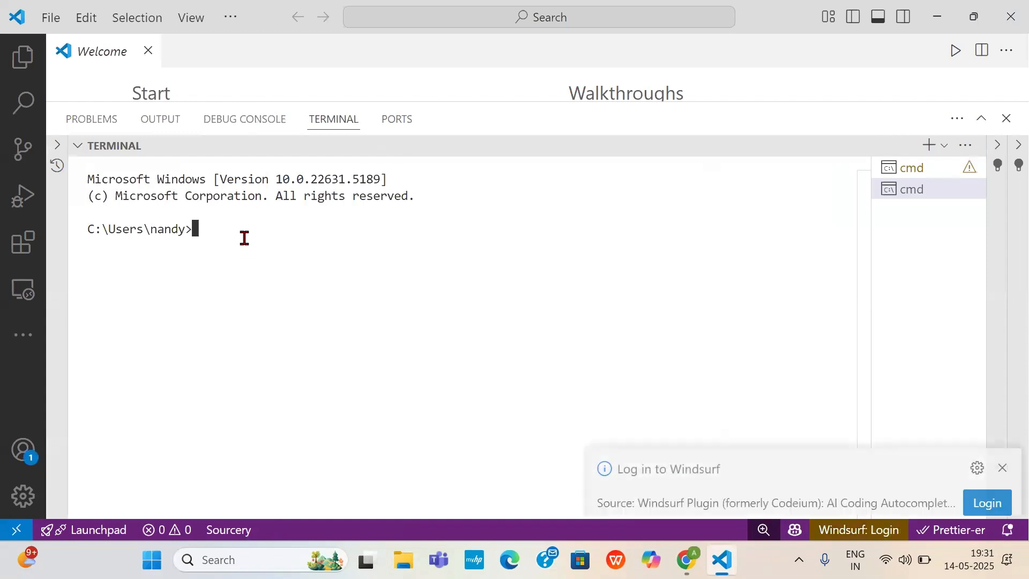
# - Check the installed Node.js and npm versions in the terminal with node -v and npm -v
pyautogui.write('node')
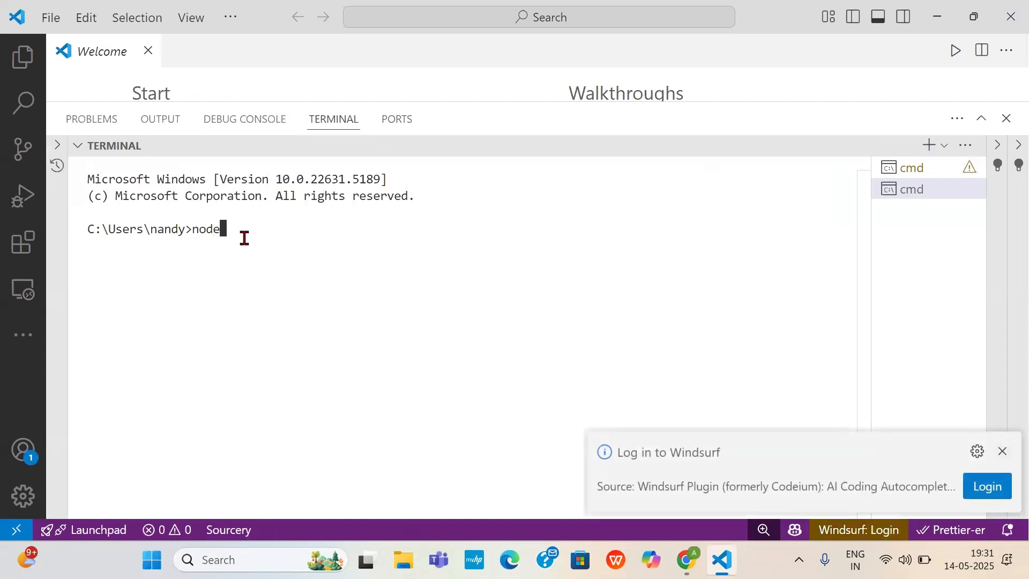
pyautogui.write(' -v')
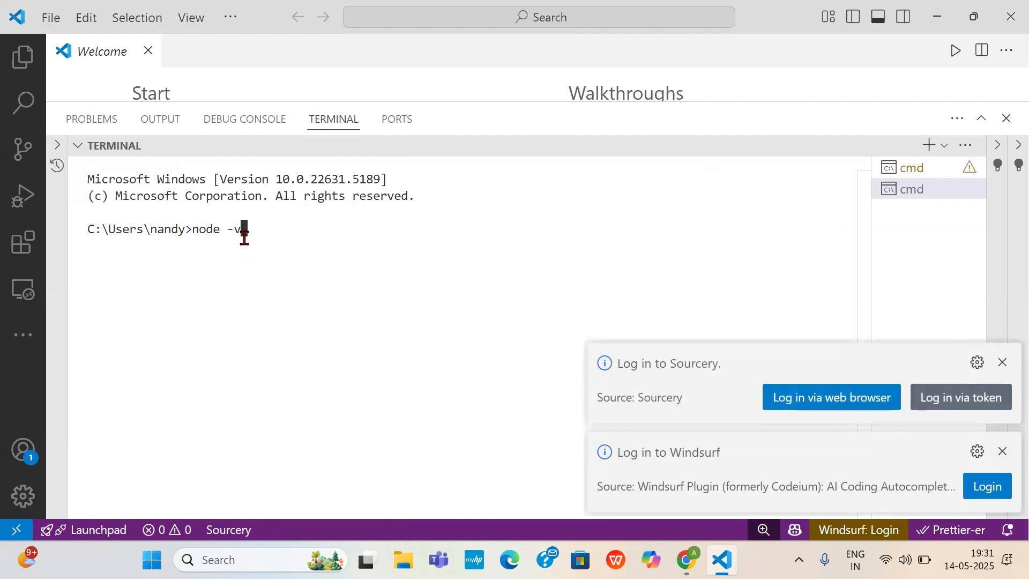
pyautogui.press('Return')
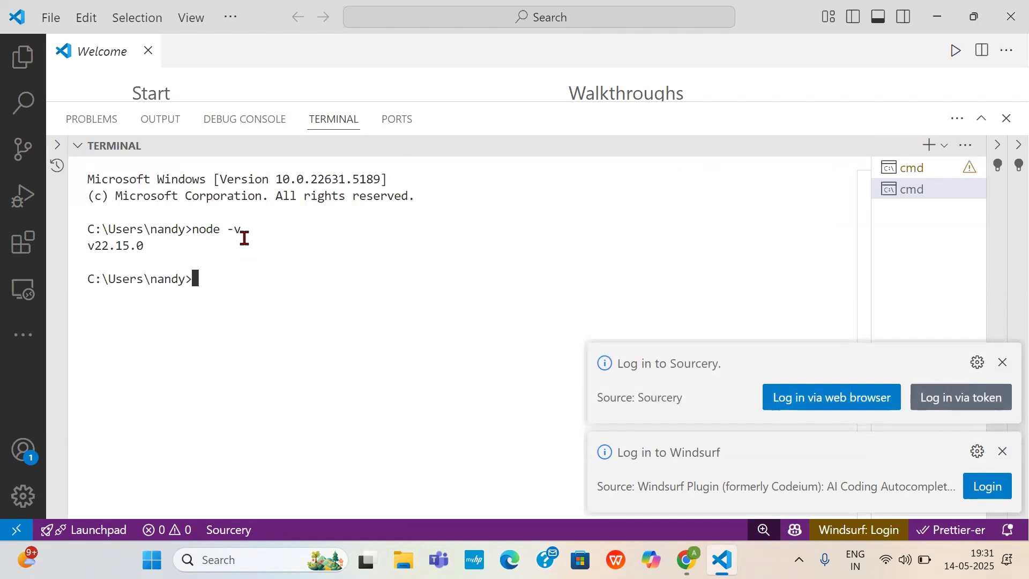
pyautogui.write('npm -v')
pyautogui.press('Return')
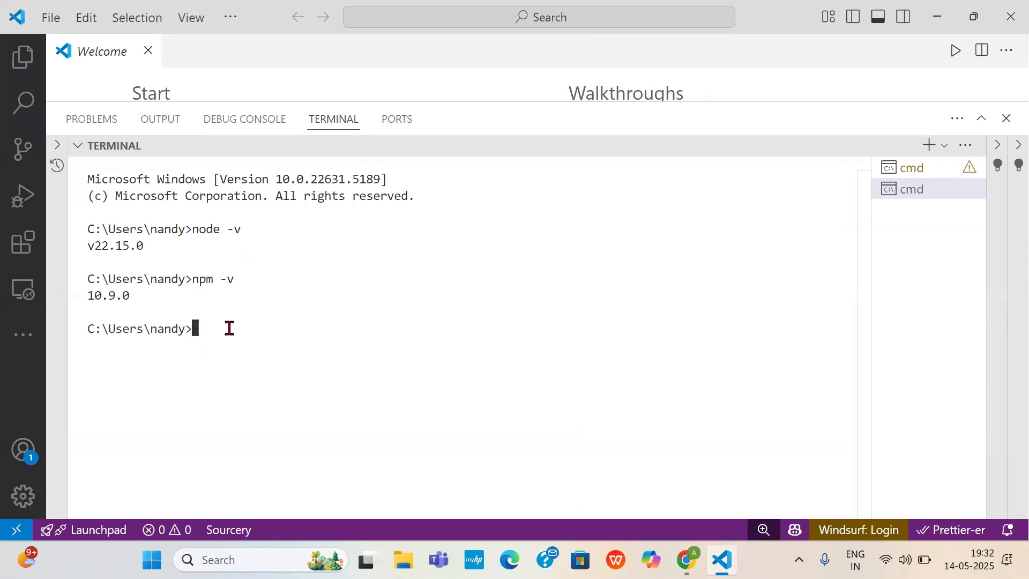
# - Create a React project named allinone by running npx create-react-app@latest allinone in the terminal
pyautogui.write('npx create-react')
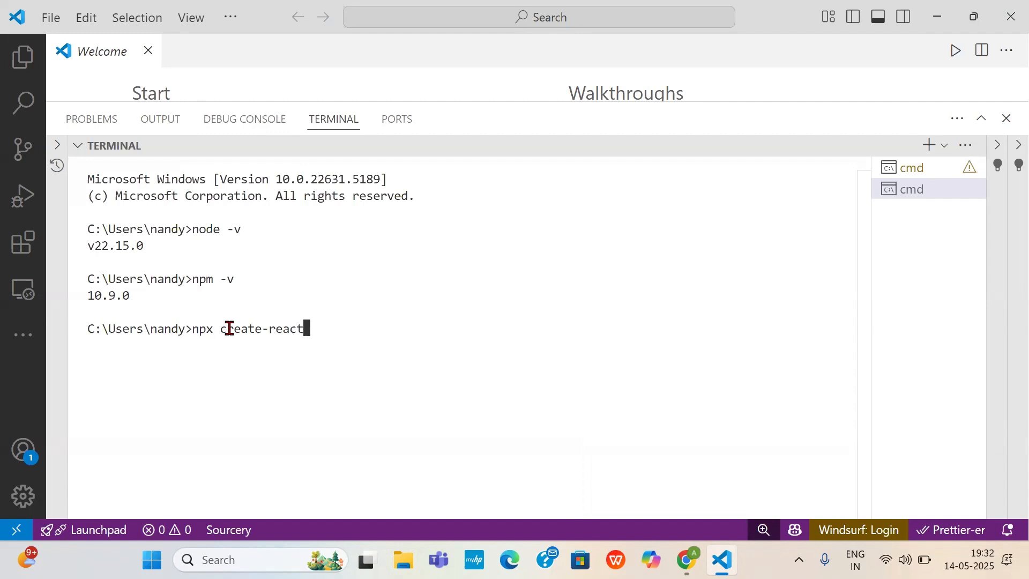
pyautogui.write('-app@late')
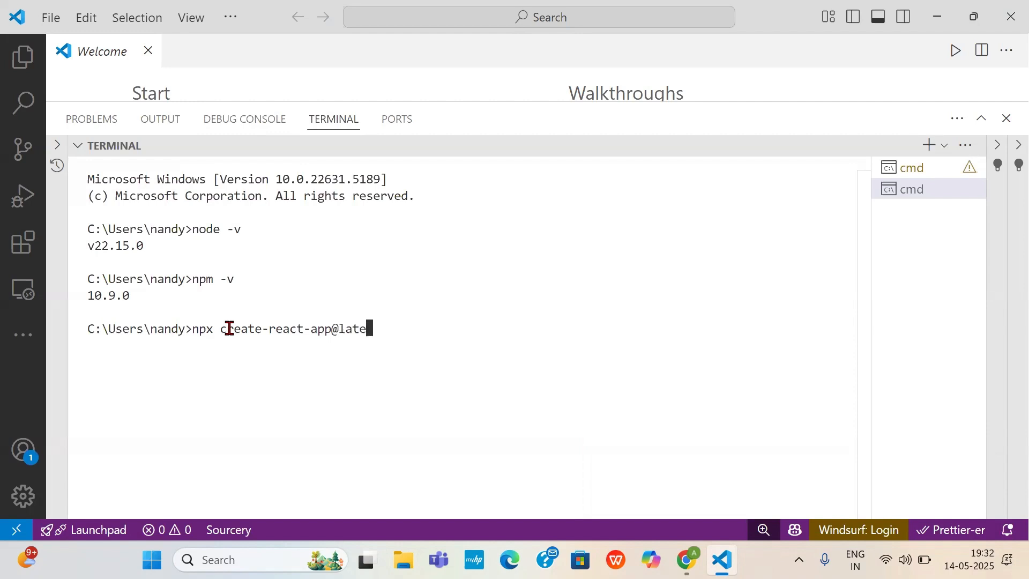
pyautogui.write('st')
pyautogui.write('allinone')
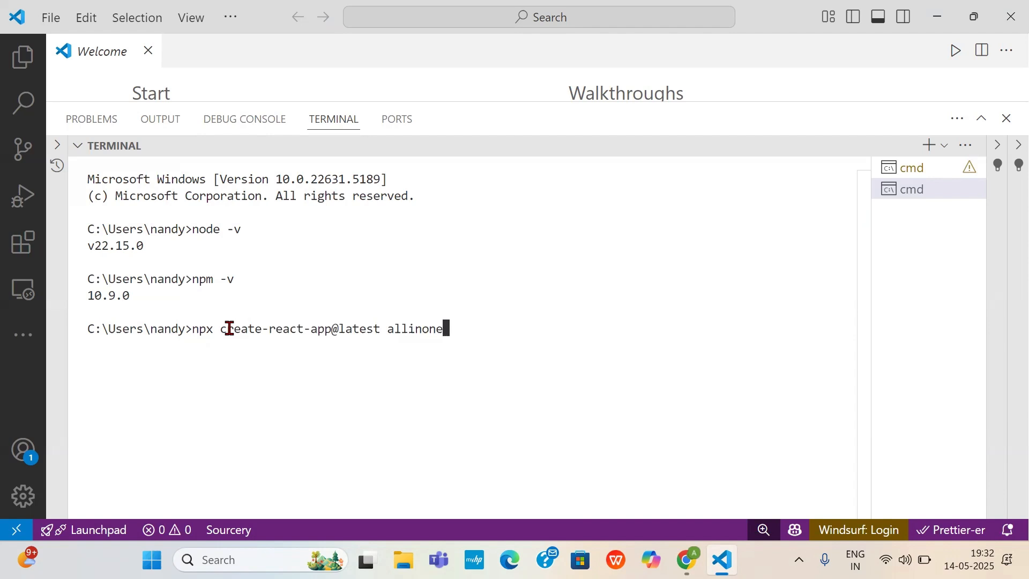
pyautogui.press('Return')
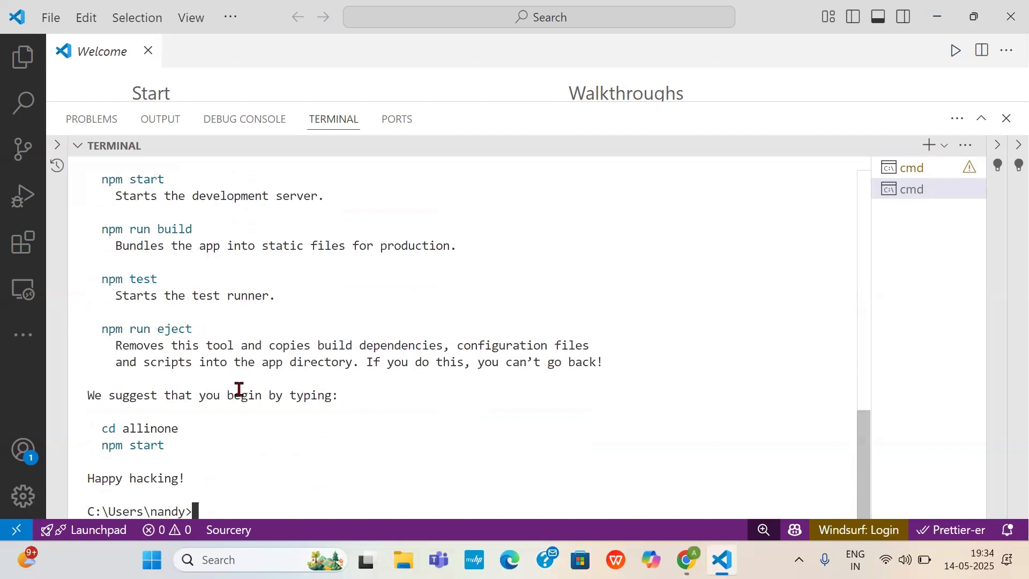
# - Change the terminal's working directory to the new project with cd allinone
pyautogui.write('cd allinone')
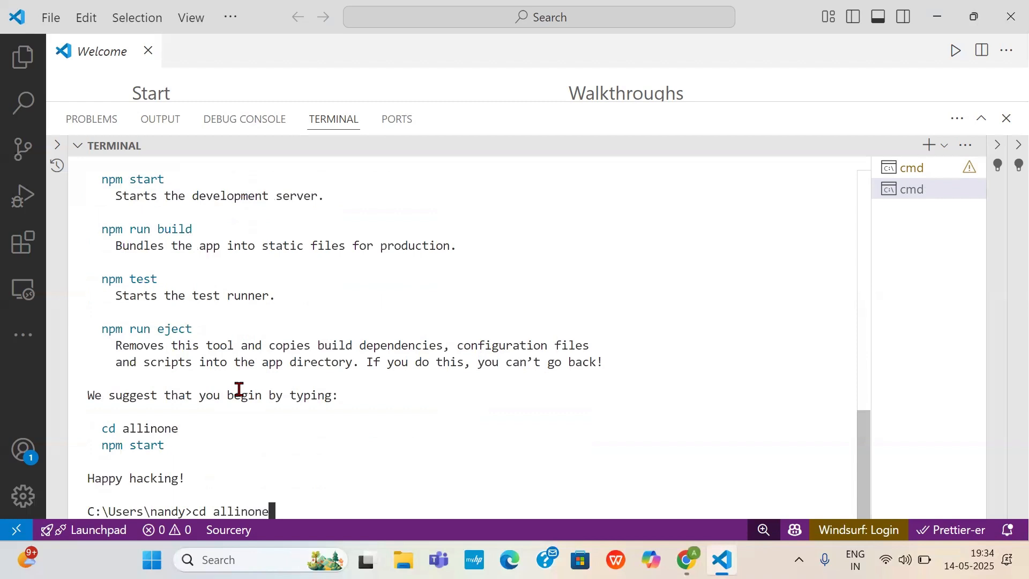
pyautogui.press('Return')
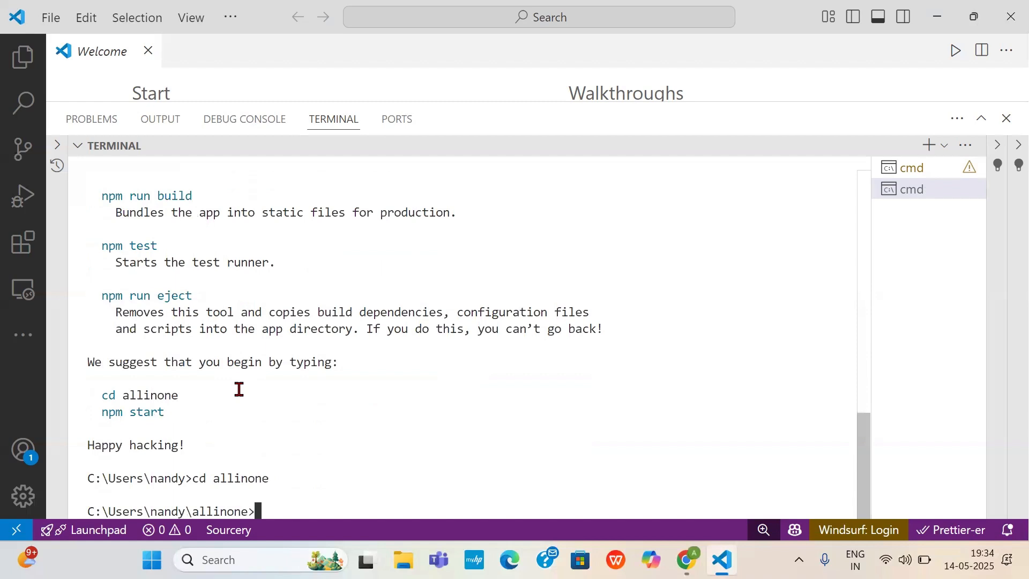
# - Start the project's development server with npm start and return from the browser to Visual Studio Code
pyautogui.write('npm start')
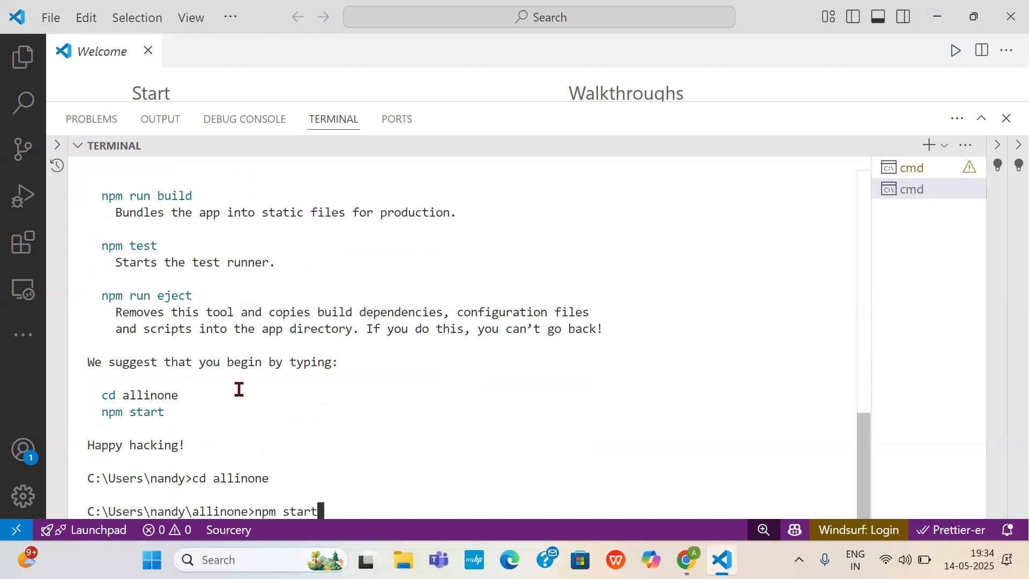
pyautogui.press('Return')
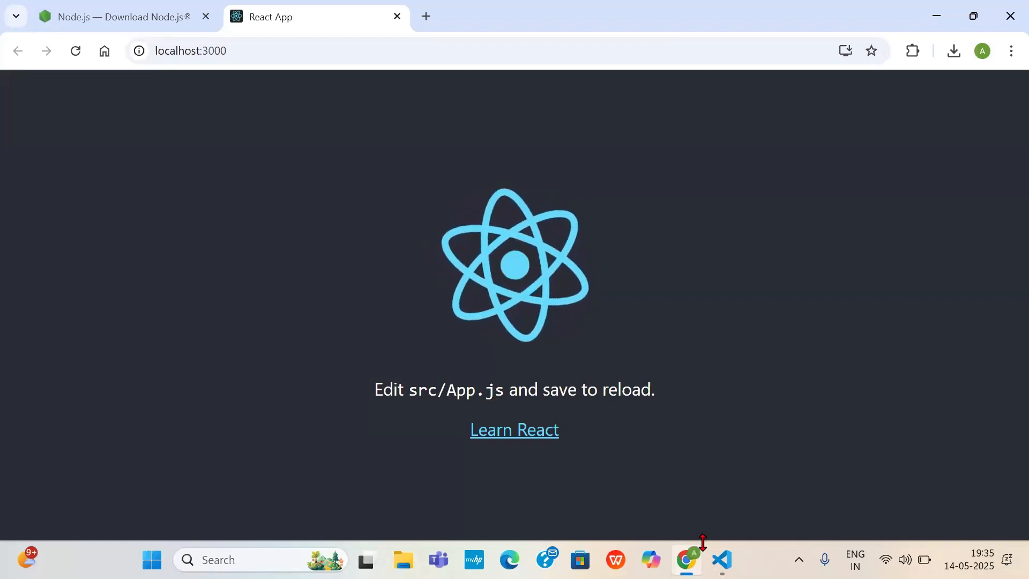
pyautogui.click(721, 559)
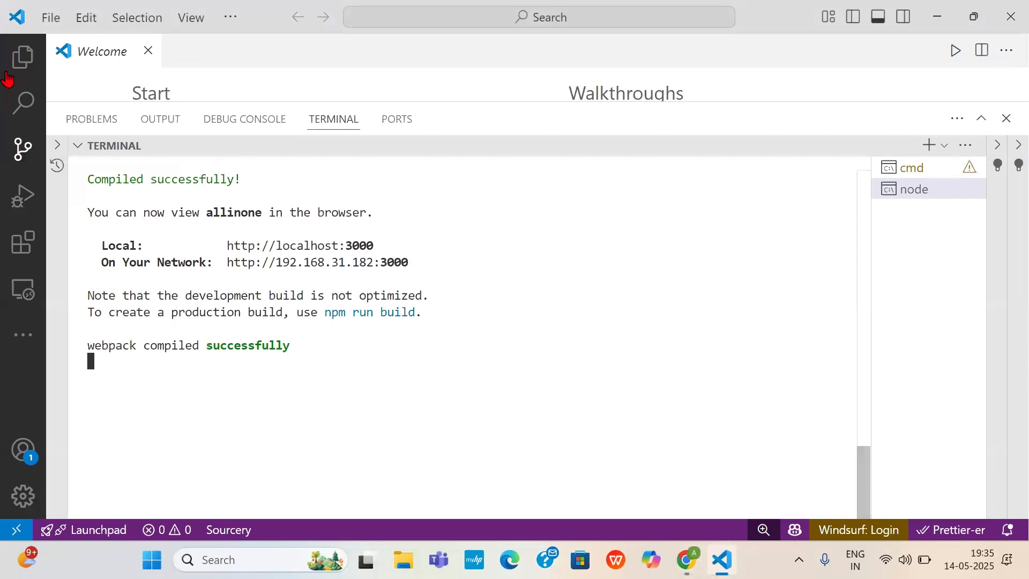
# - Start opening a folder from the Explorer view and browse to the personal user folder inside Users on Windows (C:)
pyautogui.click(47, 20)
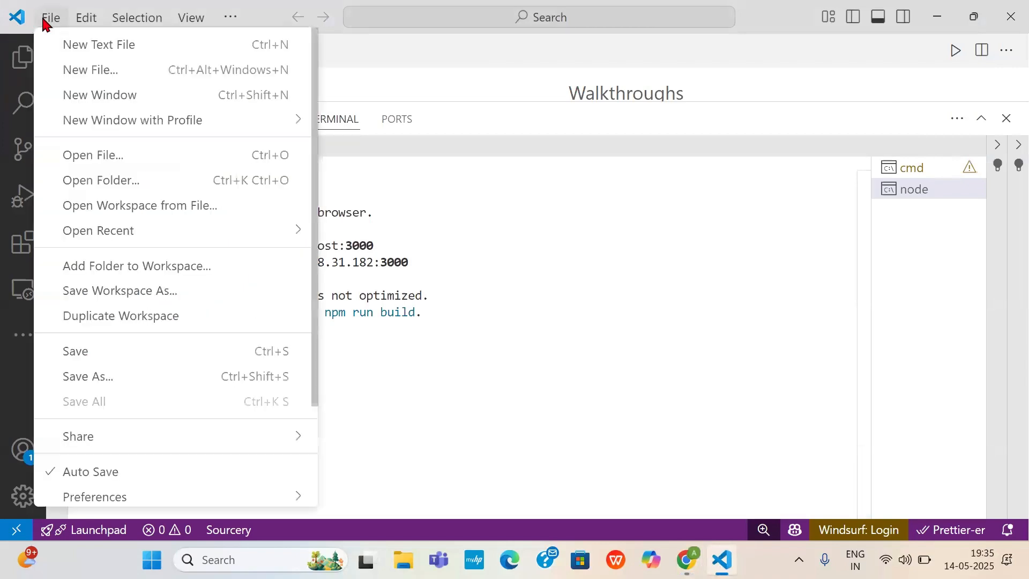
pyautogui.click(16, 55)
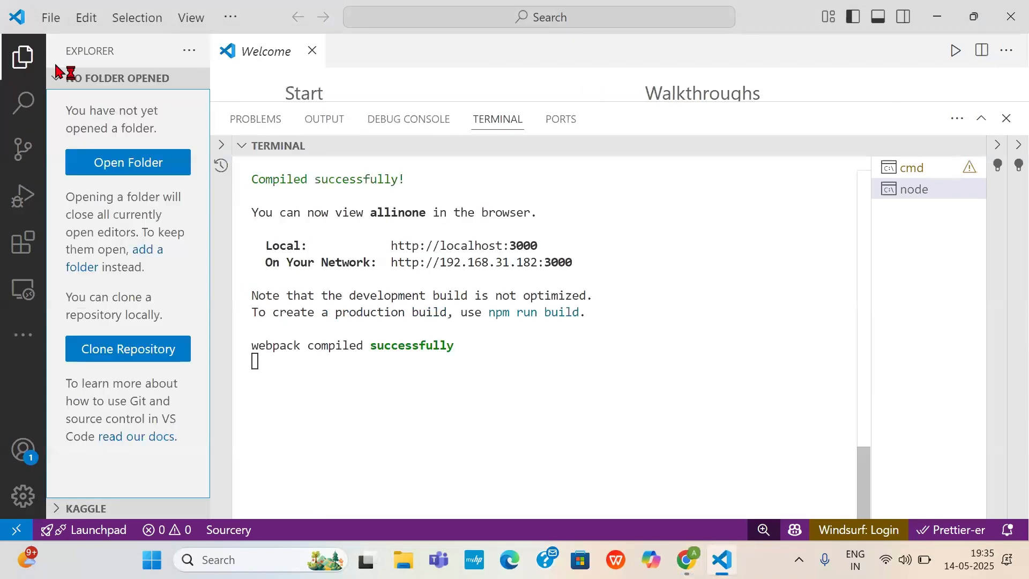
pyautogui.click(112, 162)
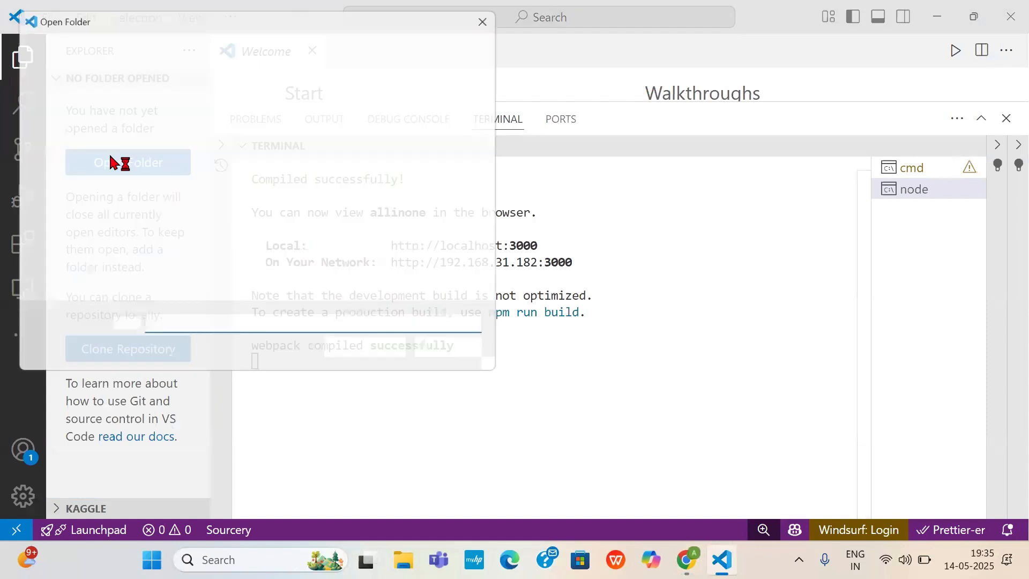
pyautogui.scroll(-3, 70, 244)
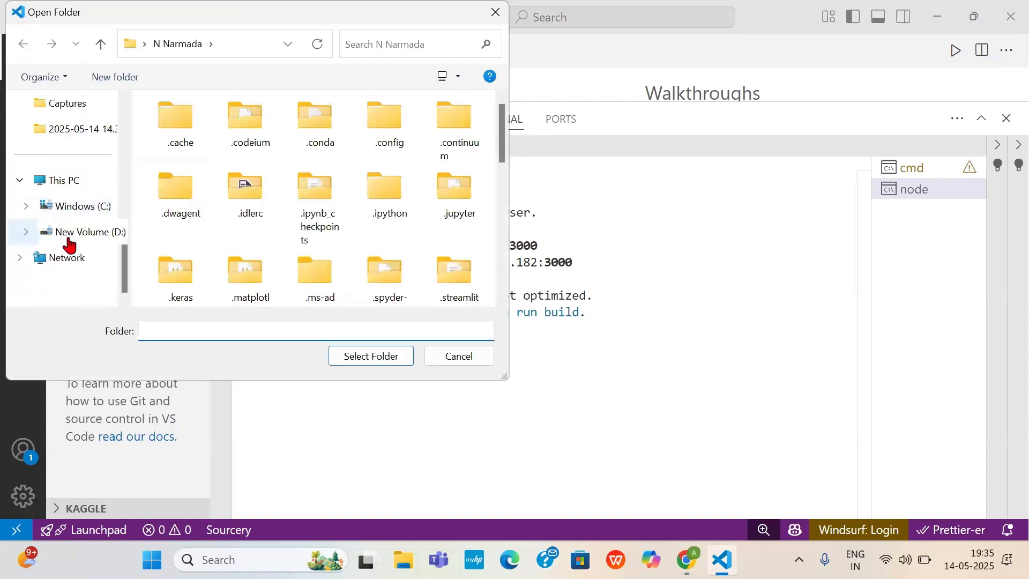
pyautogui.click(83, 205)
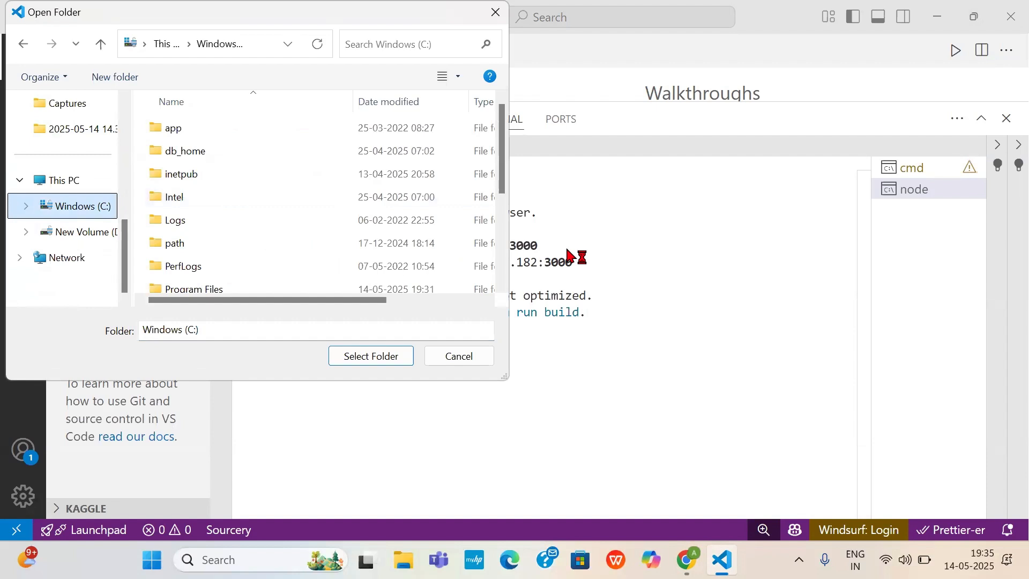
pyautogui.scroll(-3, 294, 206)
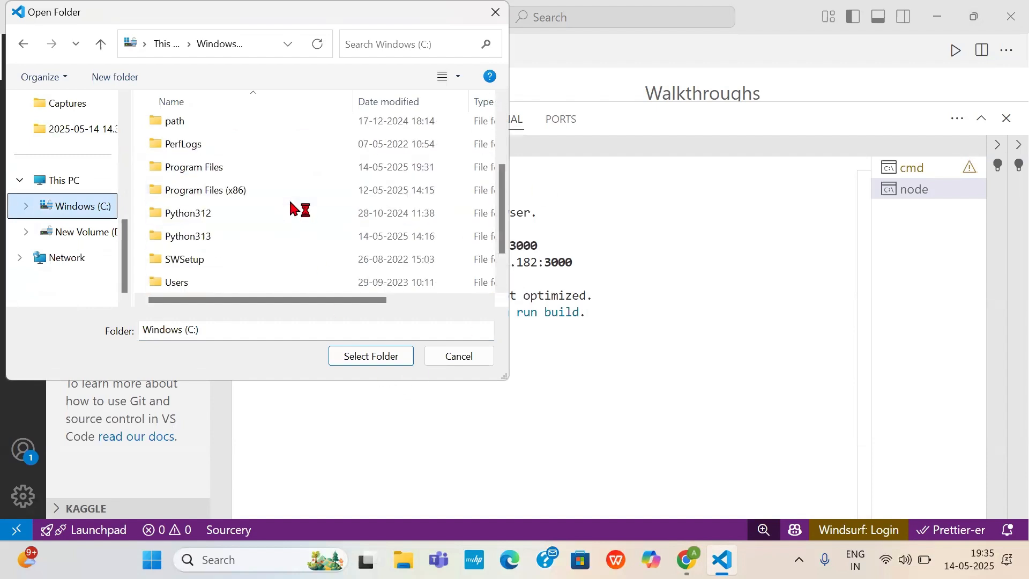
pyautogui.click(234, 236)
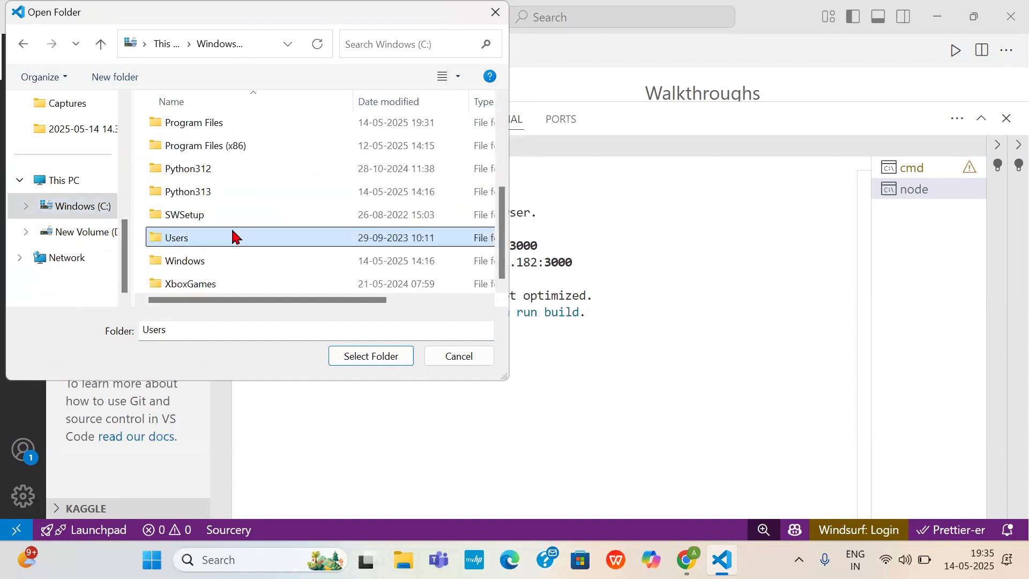
pyautogui.doubleClick(233, 236)
pyautogui.doubleClick(208, 178)
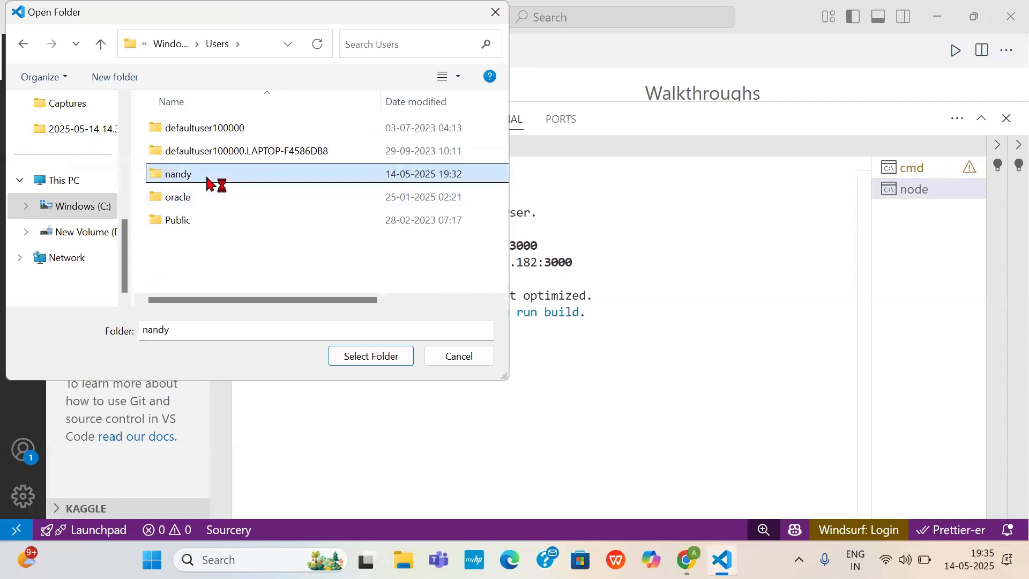
# - Find the allinone project folder in the personal user folder and open it as the workspace
pyautogui.scroll(-7, 209, 252)
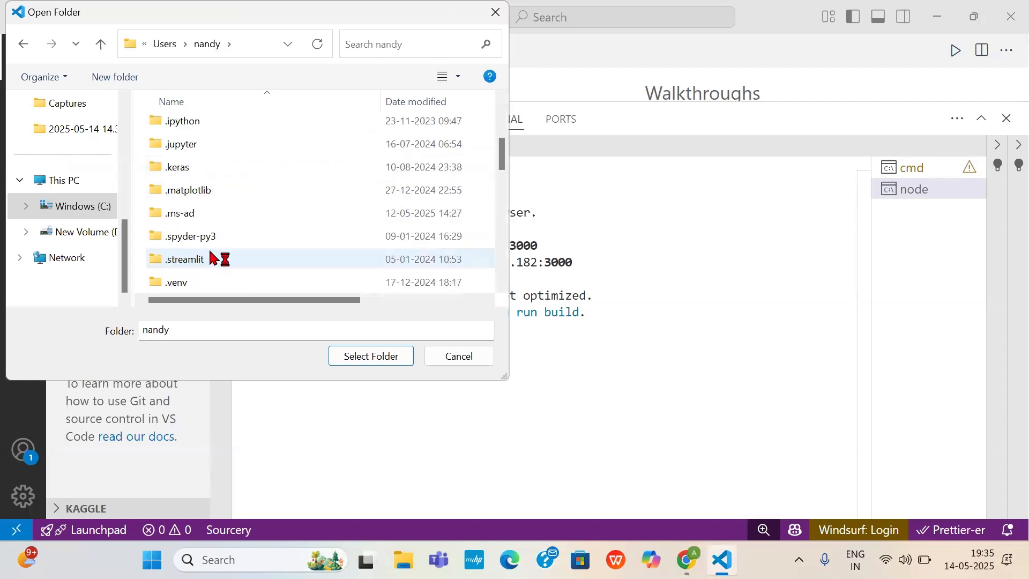
pyautogui.scroll(-2, 210, 257)
pyautogui.scroll(10, 210, 257)
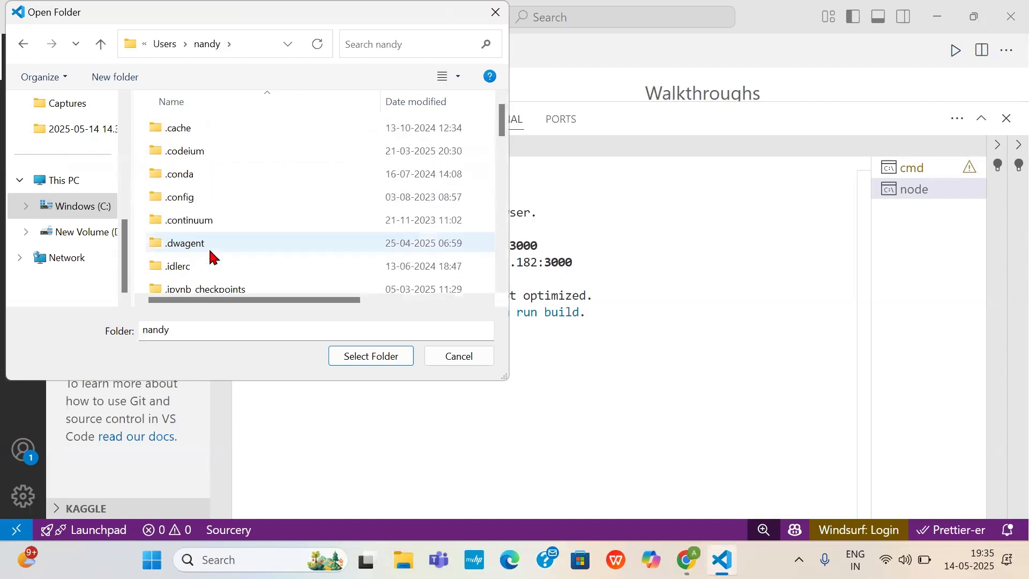
pyautogui.scroll(-2, 210, 252)
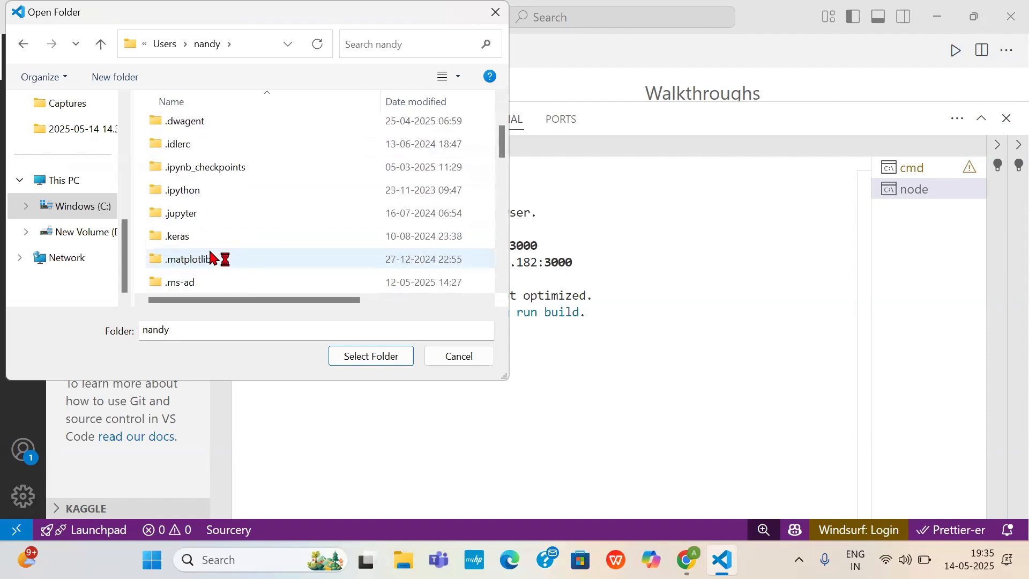
pyautogui.scroll(2, 210, 253)
pyautogui.scroll(-4, 210, 252)
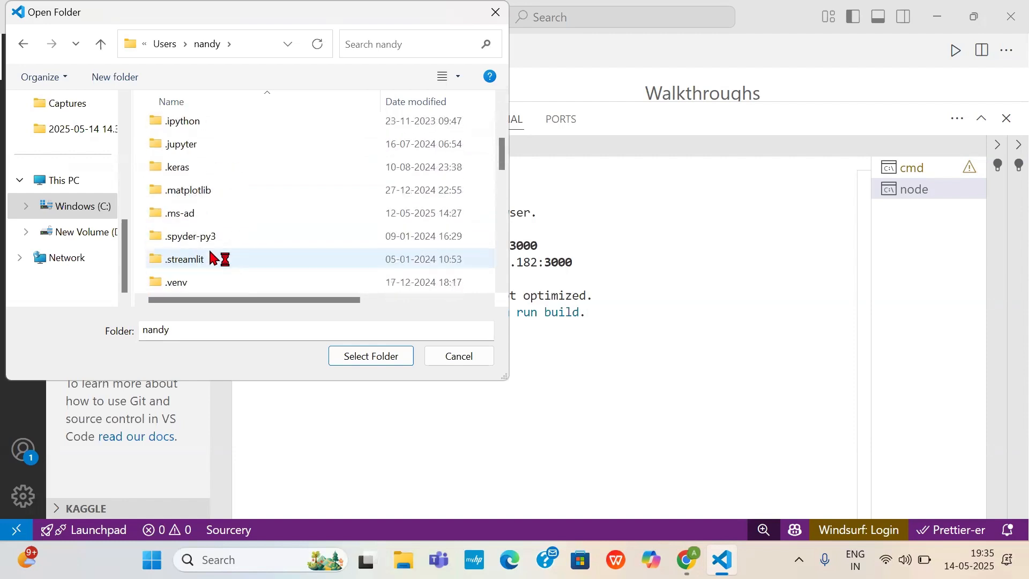
pyautogui.scroll(-1, 210, 257)
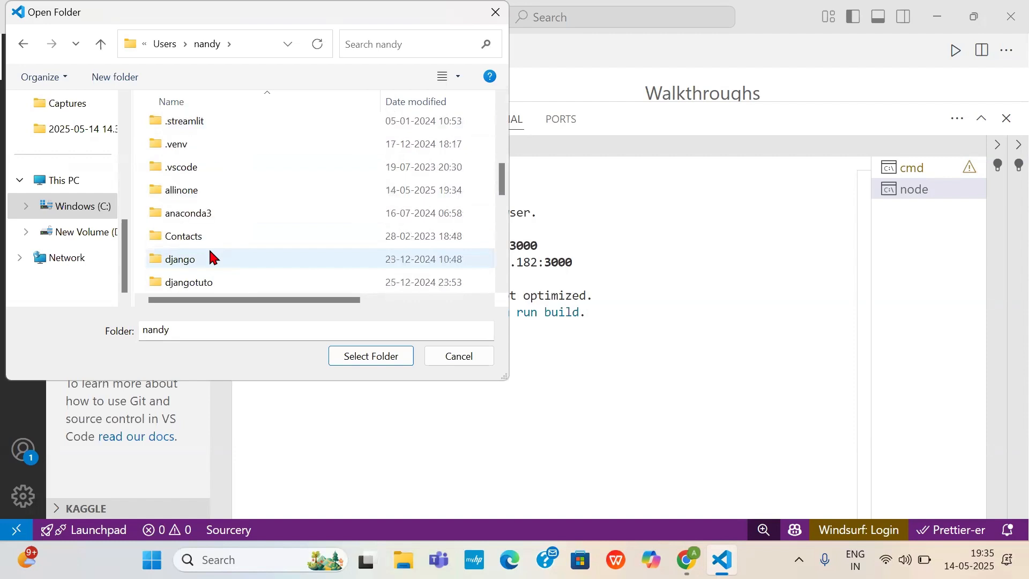
pyautogui.doubleClick(202, 191)
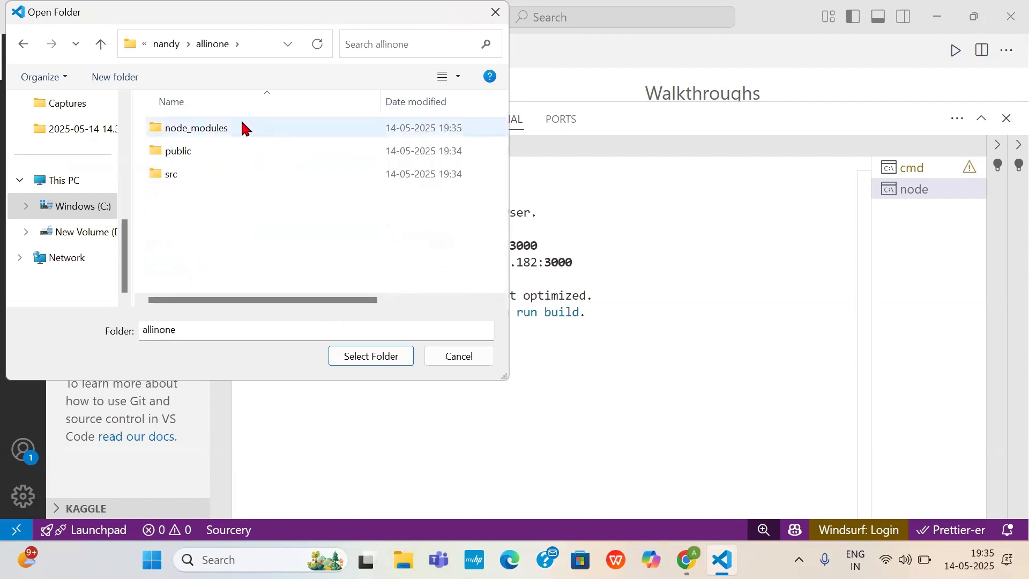
pyautogui.click(394, 355)
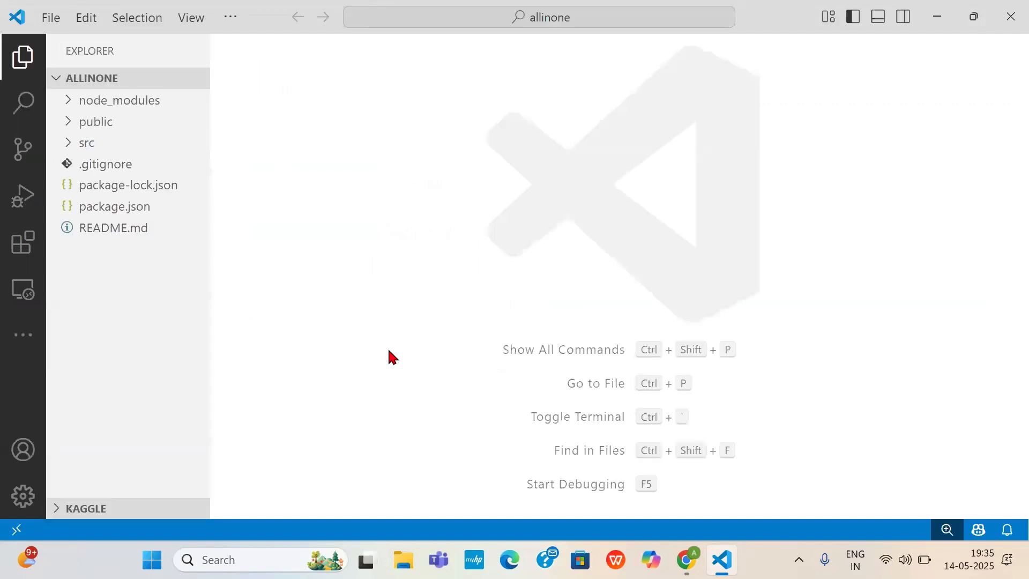
# - Open a new terminal in the allinone project and dismiss the Windsurf login and Git repository notifications
pyautogui.click(232, 16)
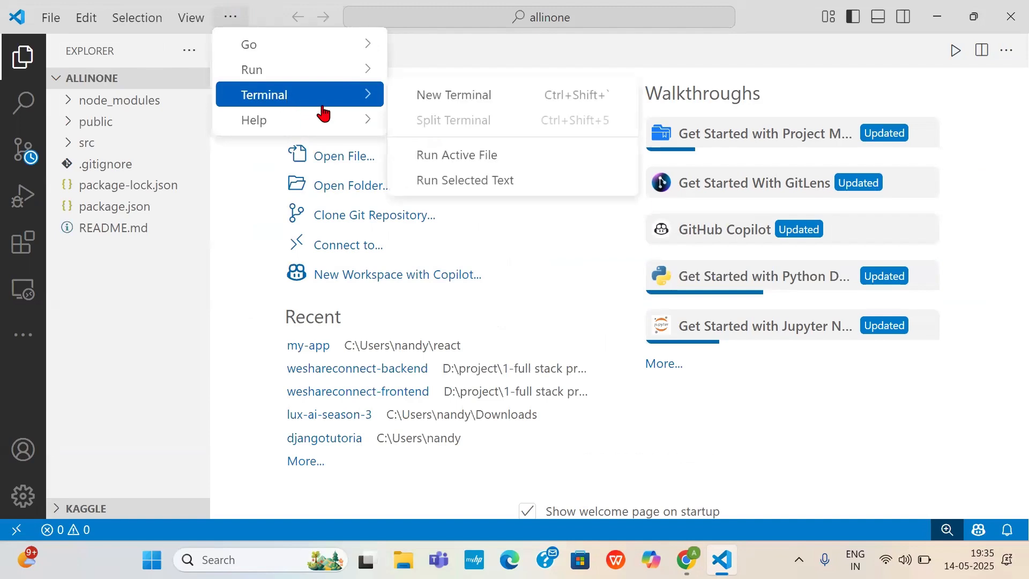
pyautogui.moveTo(263, 105)
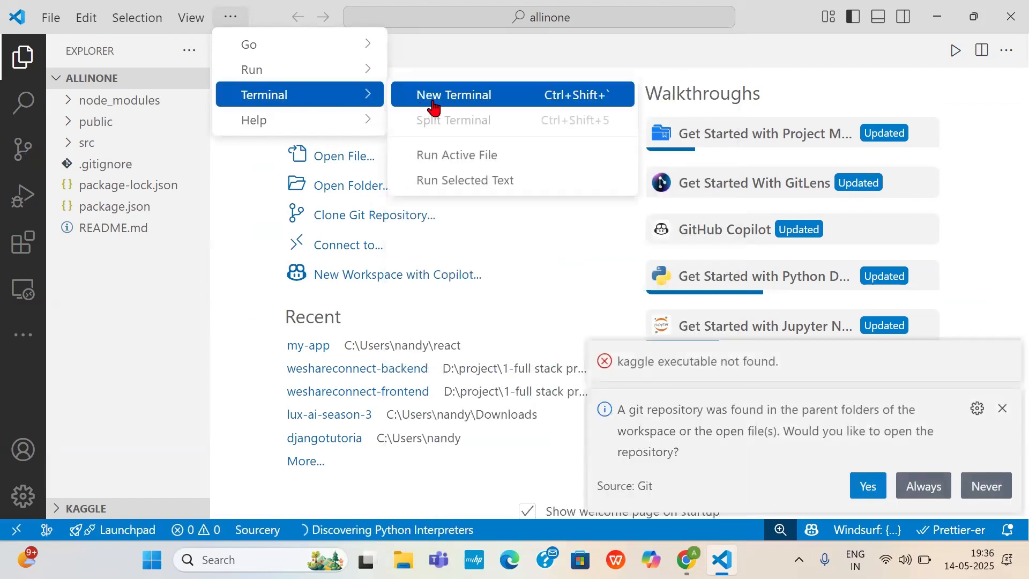
pyautogui.click(433, 99)
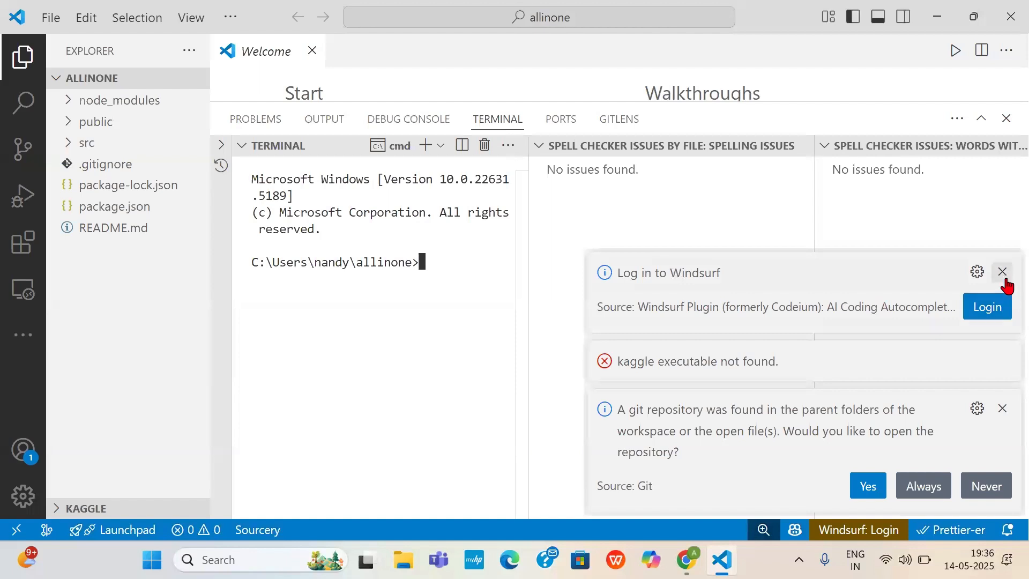
pyautogui.click(1002, 272)
pyautogui.click(1002, 408)
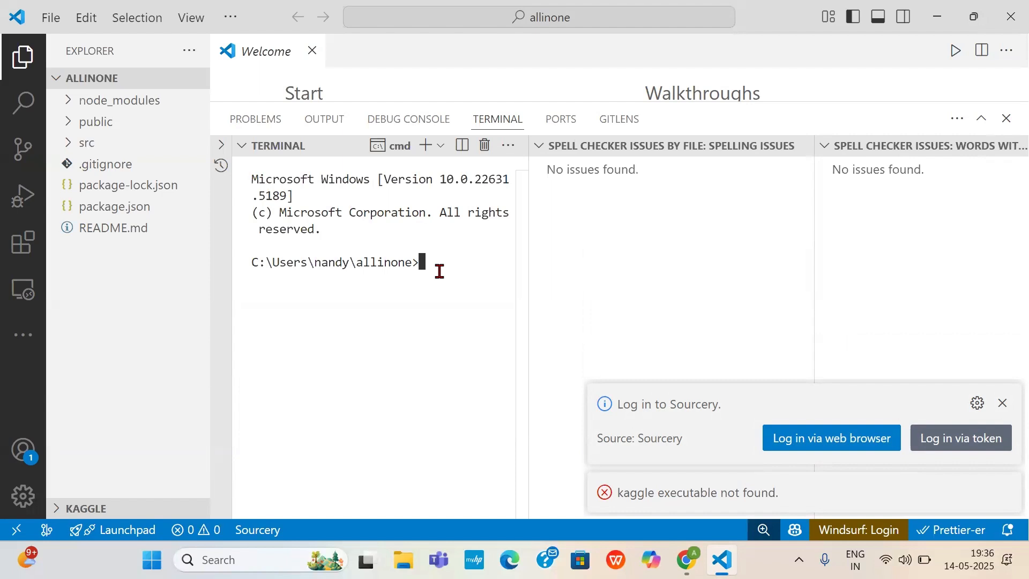
# - Start the development server with npm start, close the older React App browser tab and return to Visual Studio Code
pyautogui.write('np')
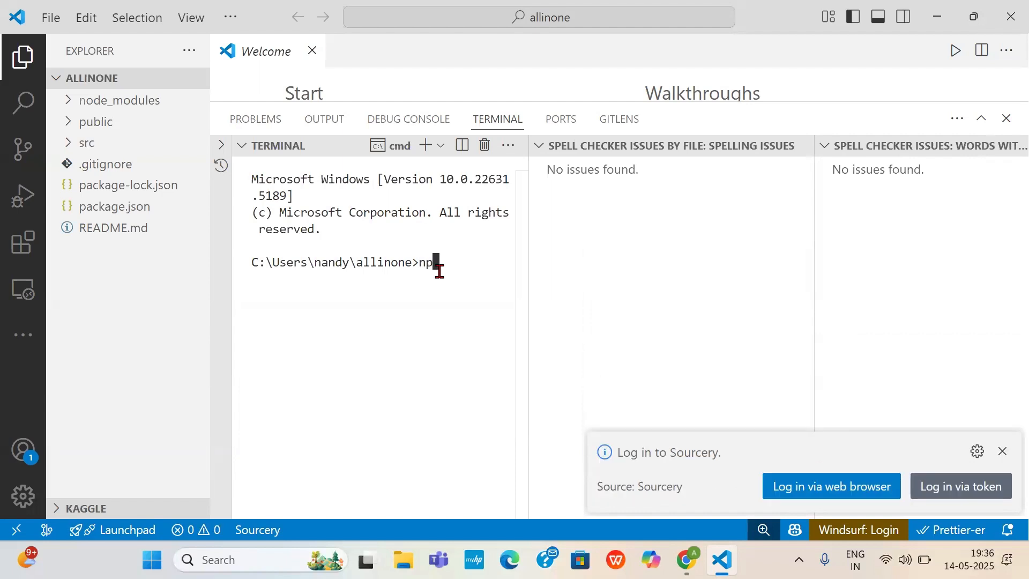
pyautogui.write('m s')
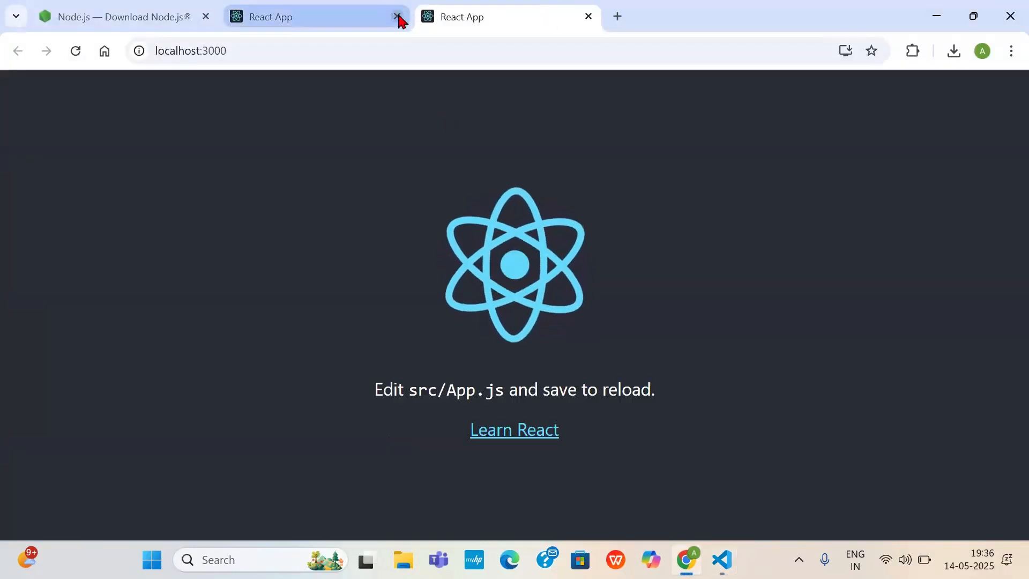
pyautogui.click(397, 16)
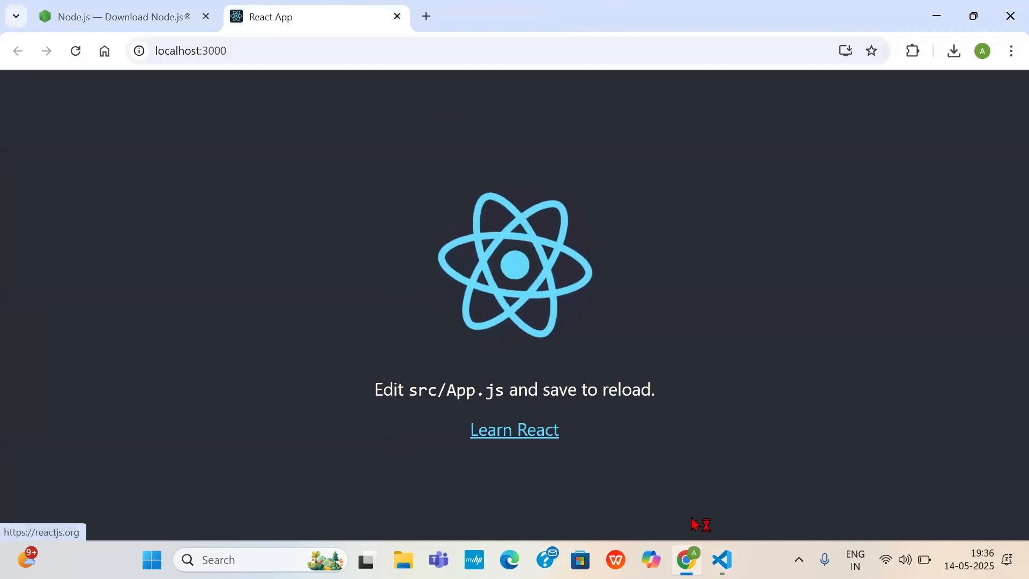
pyautogui.click(722, 560)
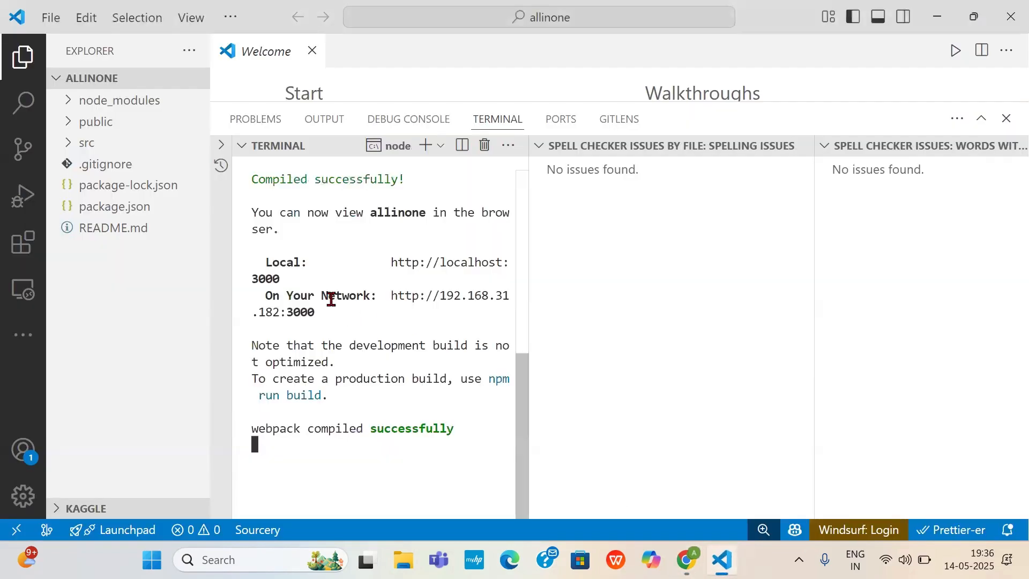
# - Open App.js from the src folder and enlarge the code editor area by shrinking the terminal panel
pyautogui.click(86, 144)
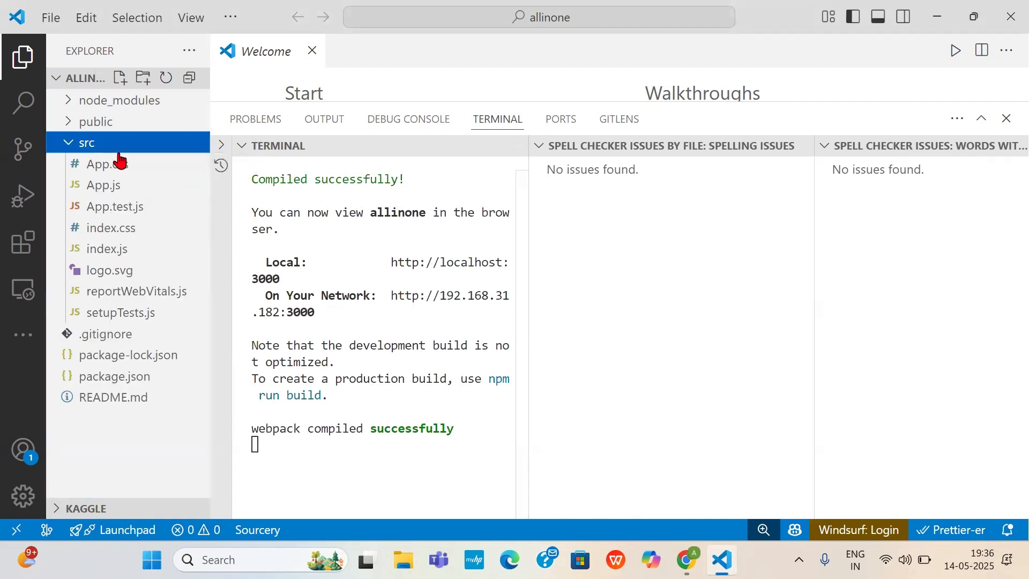
pyautogui.click(103, 185)
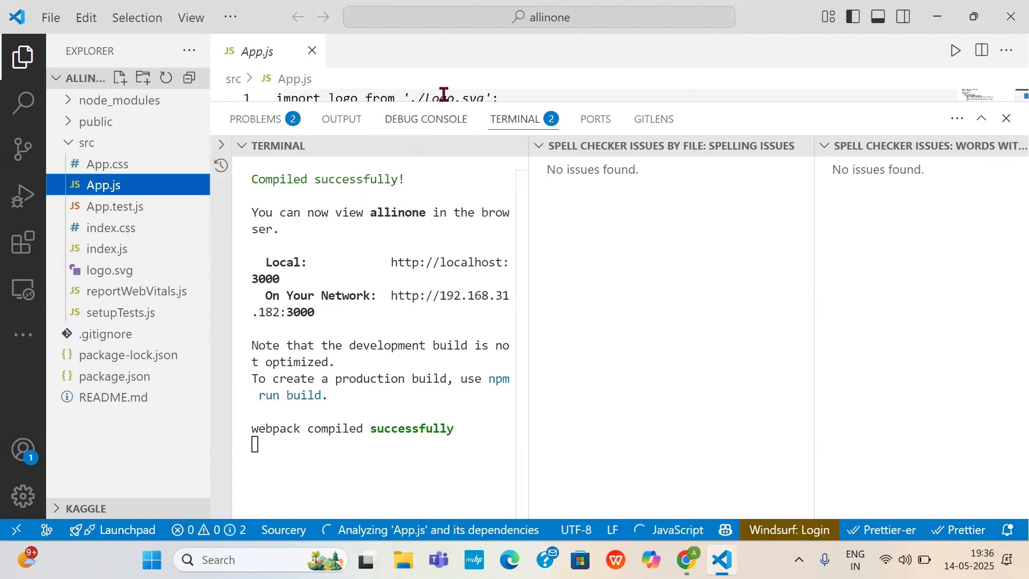
pyautogui.moveTo(443, 102); pyautogui.dragTo(457, 304)
# - Delete the default "Edit src/App.js and save to reload." text from the paragraph element in App.js
pyautogui.scroll(-3, 477, 264)
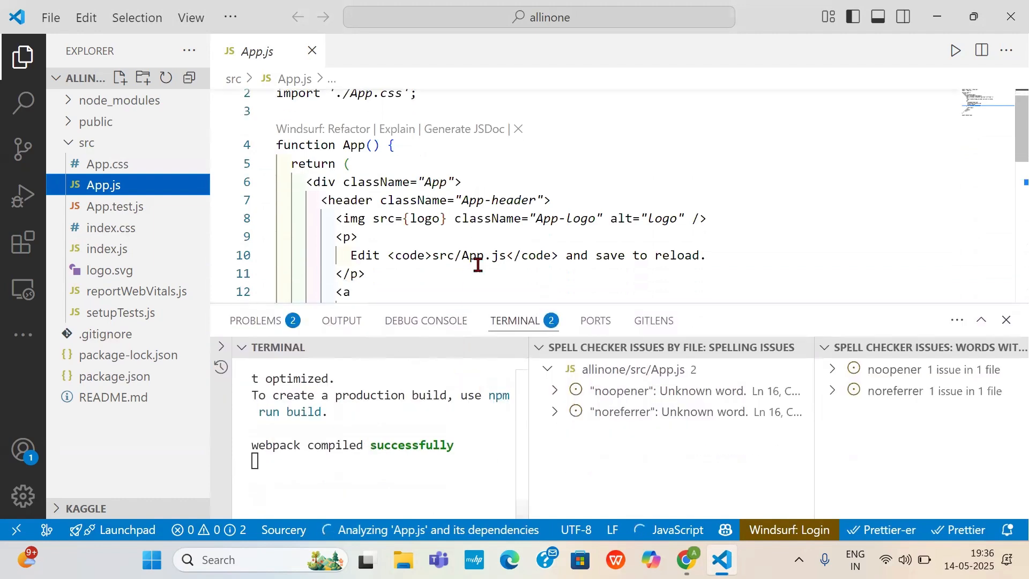
pyautogui.scroll(-3, 477, 264)
pyautogui.scroll(2, 477, 264)
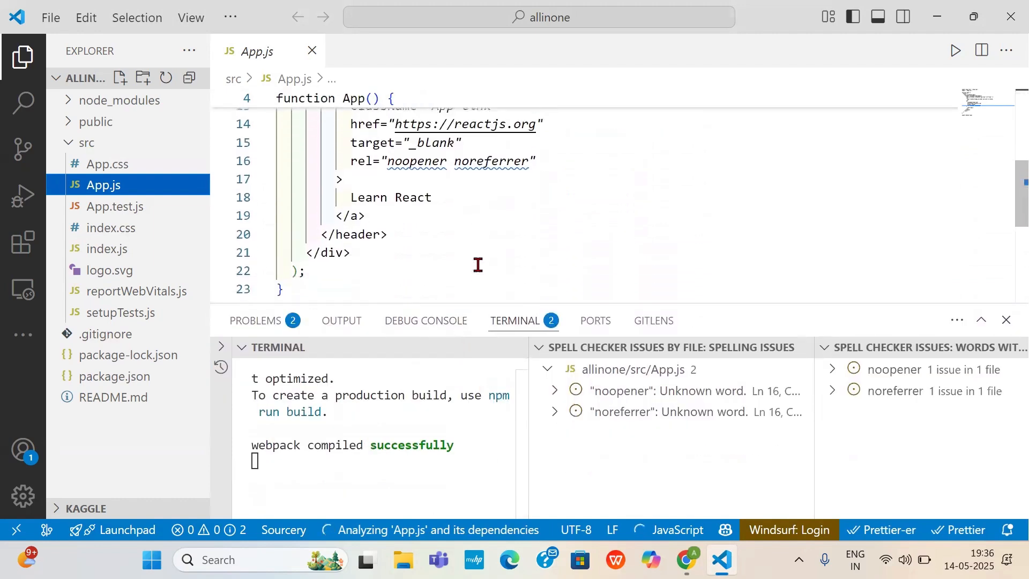
pyautogui.scroll(1, 477, 264)
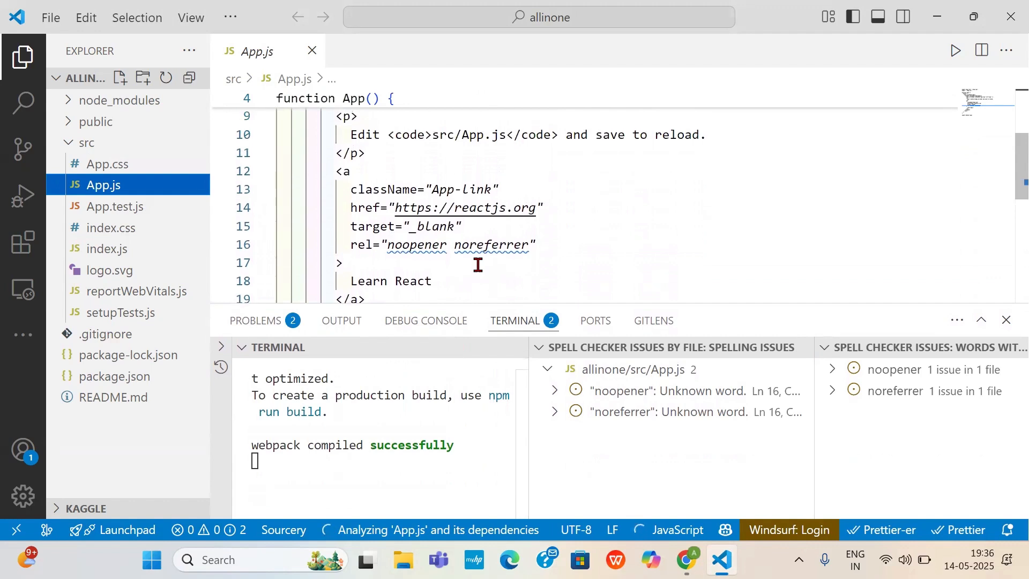
pyautogui.scroll(3, 477, 264)
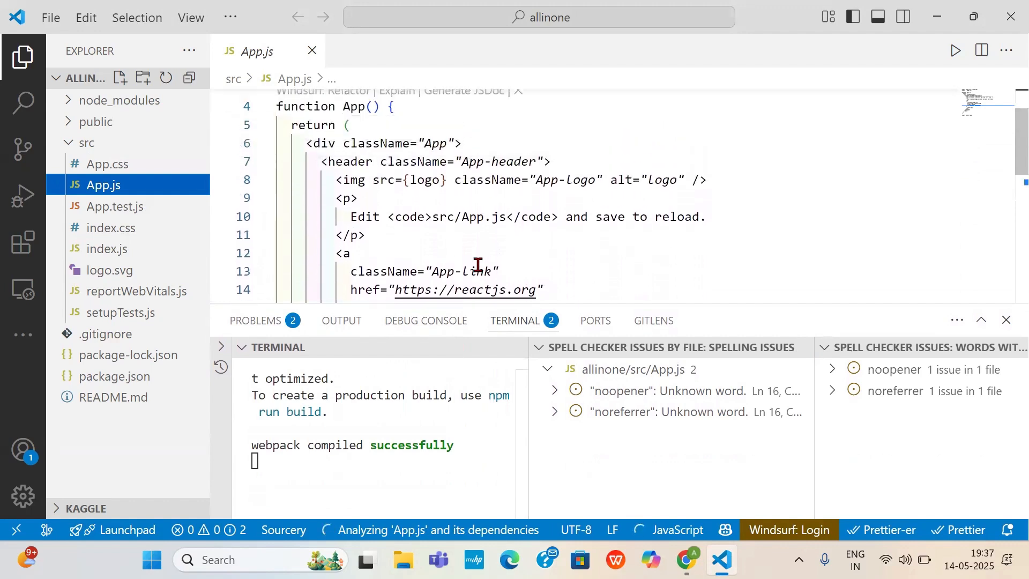
pyautogui.scroll(1, 477, 264)
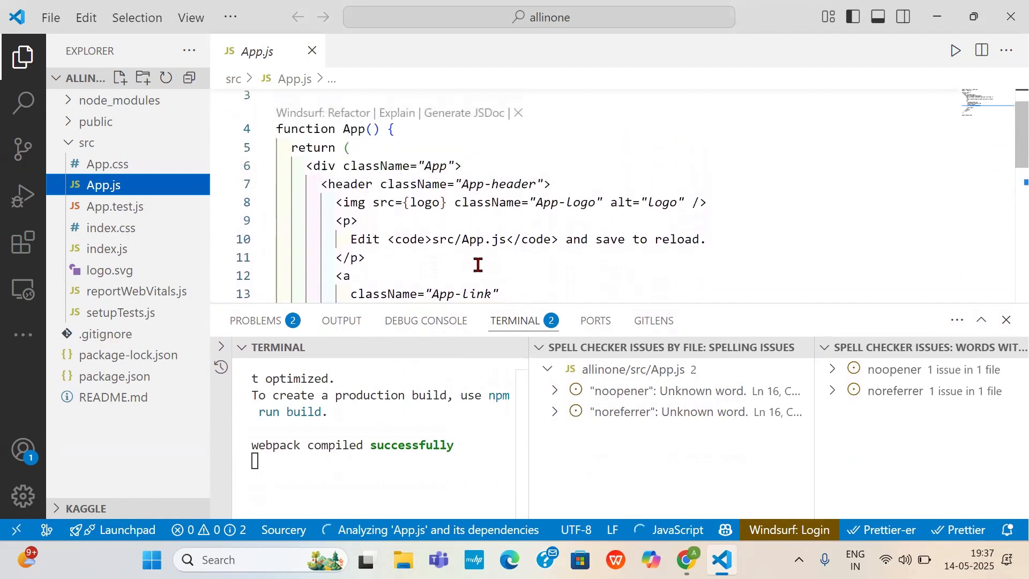
pyautogui.click(705, 244)
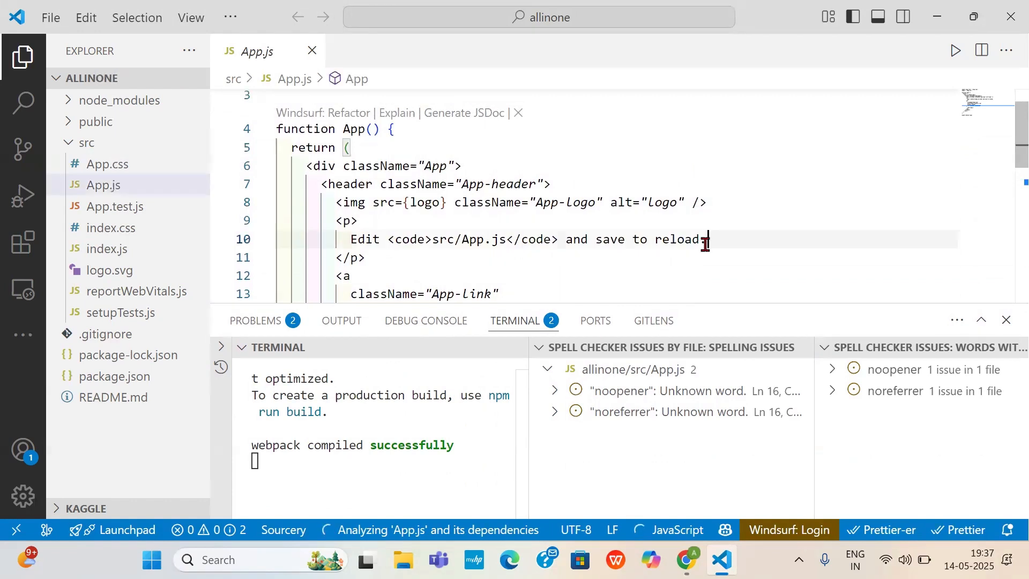
pyautogui.write('\\')
pyautogui.press('BackSpace')
pyautogui.press('BackSpace')
pyautogui.press('BackSpace')
pyautogui.press('BackSpace')
pyautogui.press('BackSpace')
pyautogui.press('BackSpace')
pyautogui.press('BackSpace')
pyautogui.press('BackSpace')
pyautogui.press('BackSpace')
pyautogui.press('BackSpace')
pyautogui.press('BackSpace')
pyautogui.press('BackSpace')
pyautogui.press('BackSpace')
pyautogui.press('BackSpace')
pyautogui.press('BackSpace')
pyautogui.press('BackSpace')
pyautogui.press('BackSpace')
pyautogui.press('BackSpace')
pyautogui.press('BackSpace')
pyautogui.press('BackSpace')
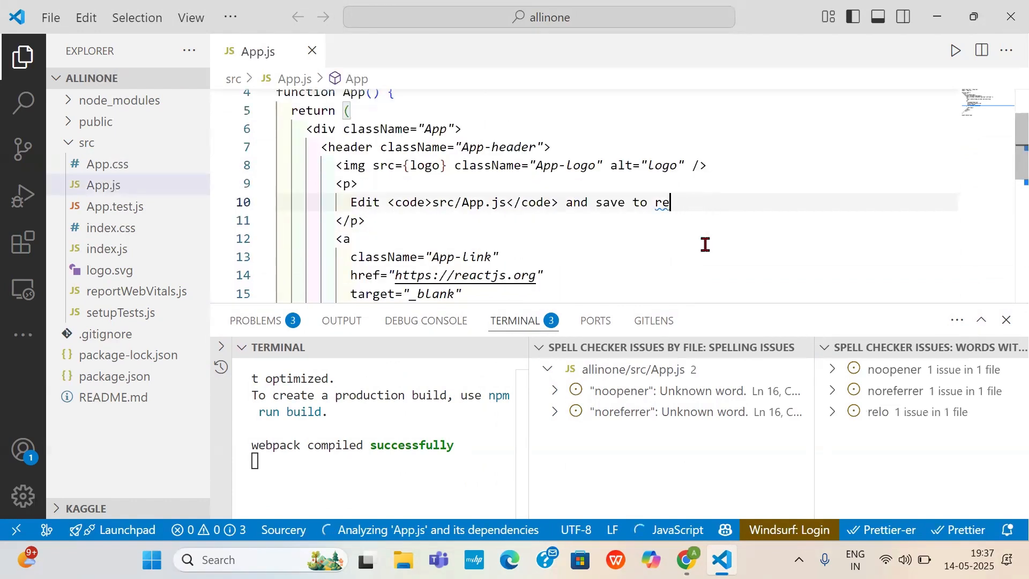
pyautogui.write('>s')
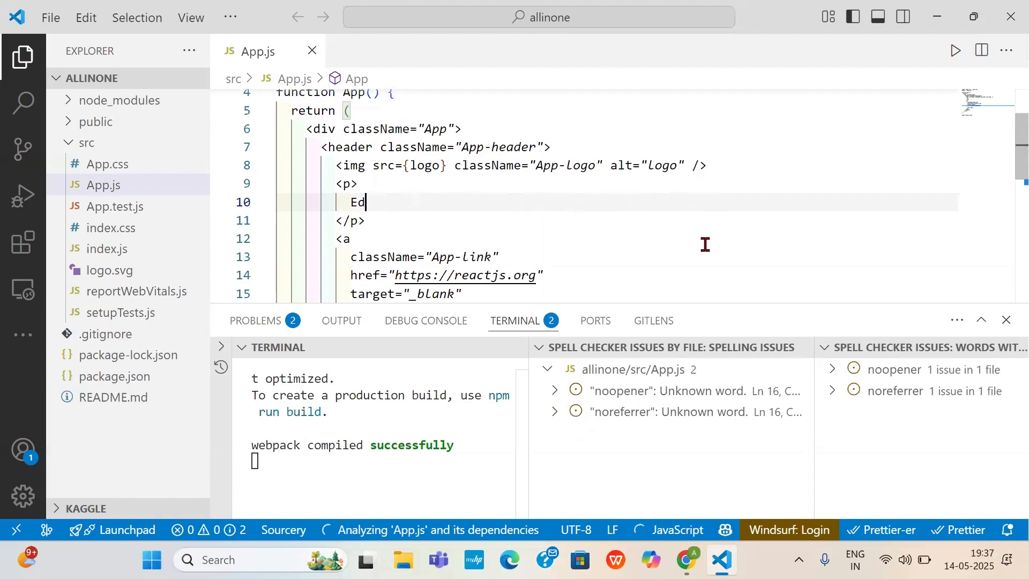
pyautogui.write('H')
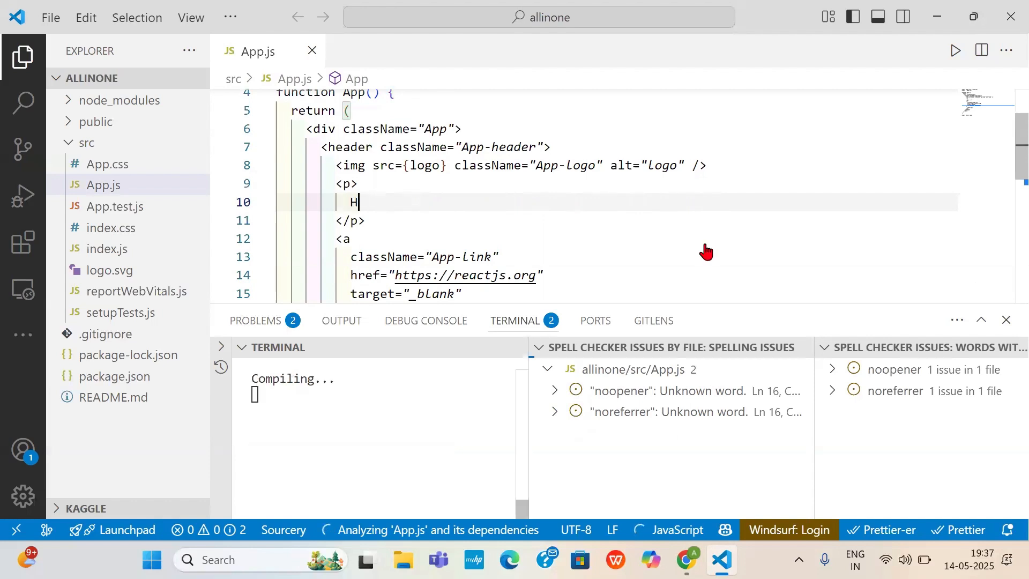
pyautogui.write('I,')
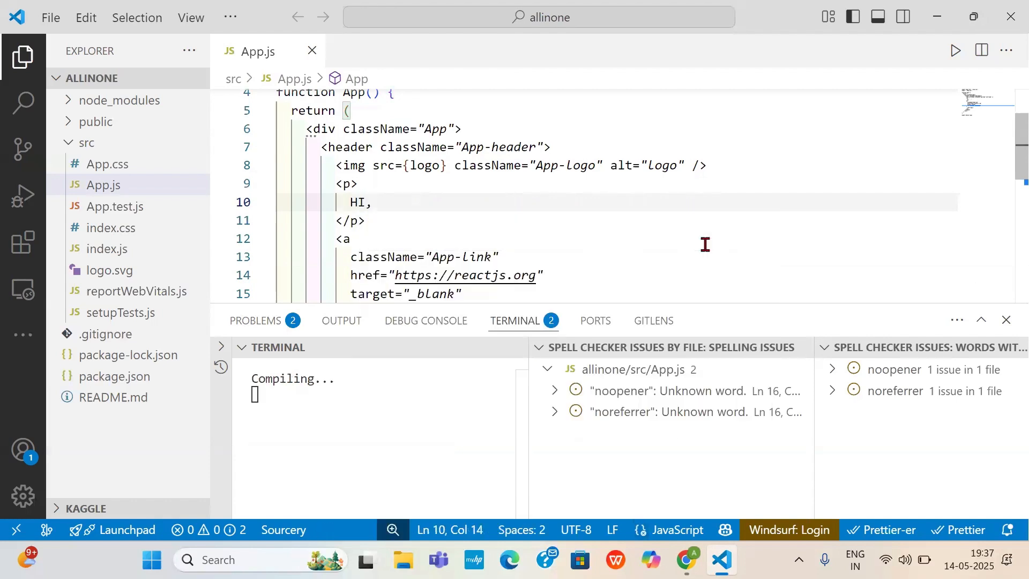
pyautogui.write('Sub')
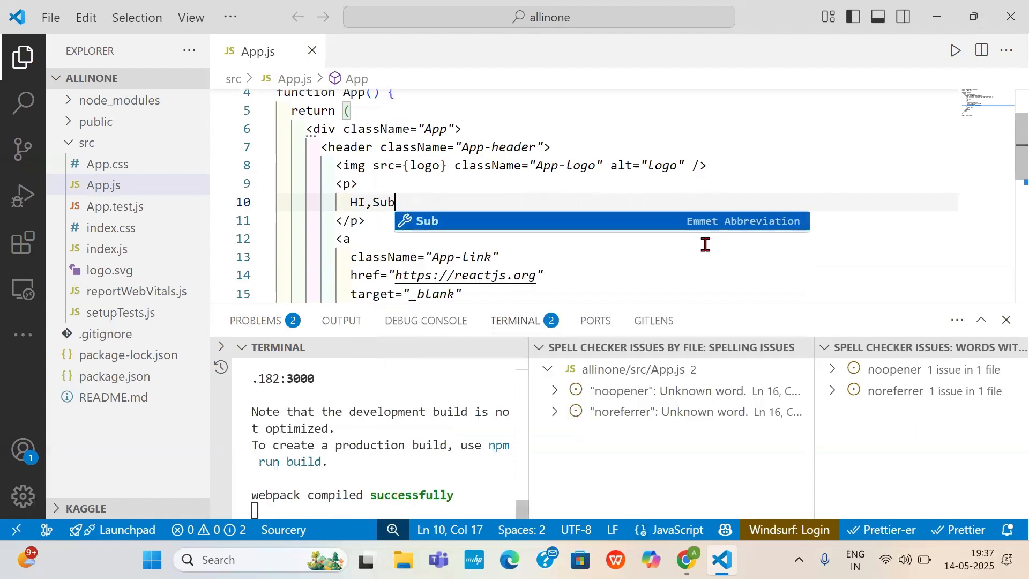
pyautogui.write('scri')
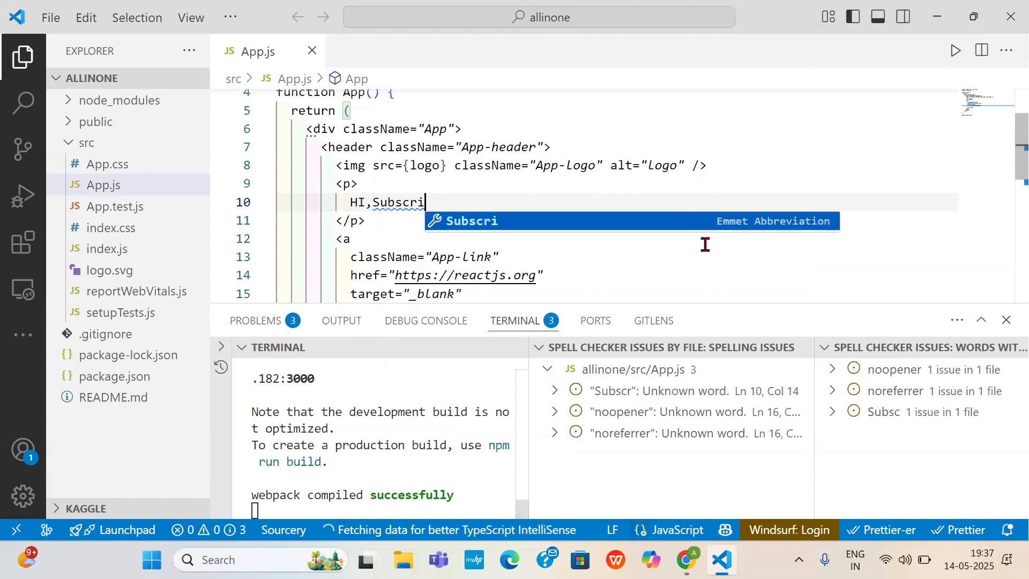
pyautogui.write('be my ')
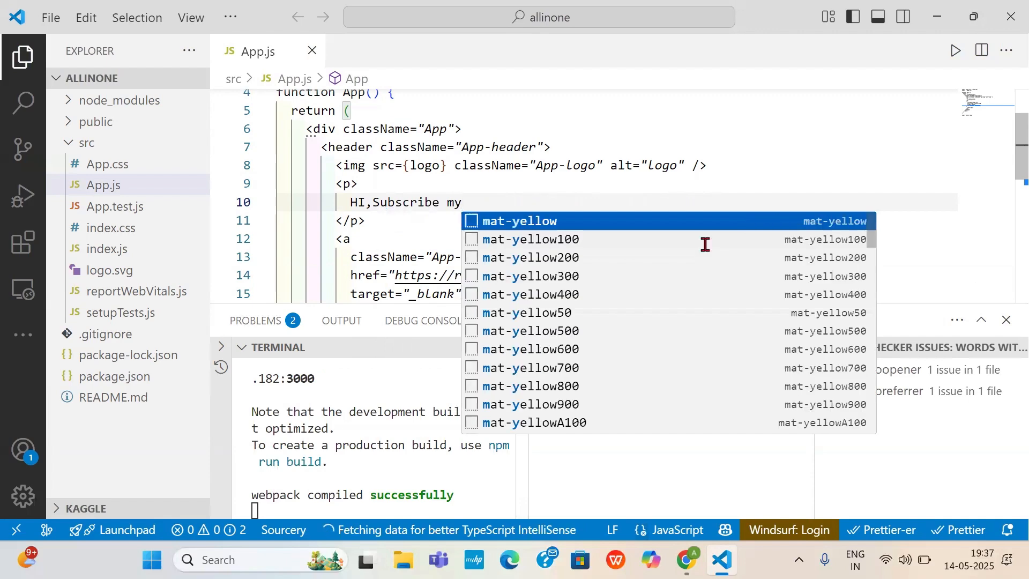
pyautogui.write('Channel ')
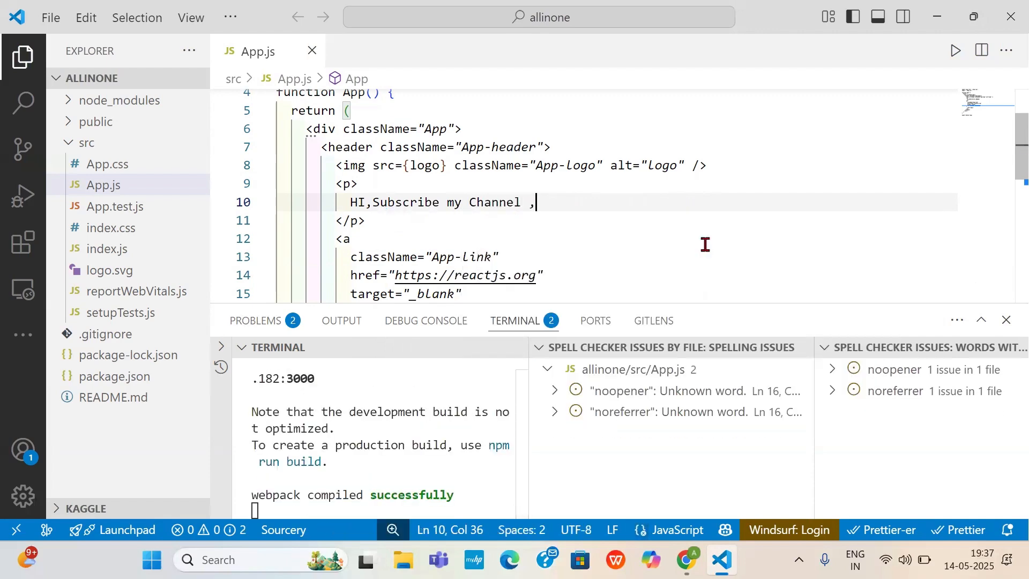
pyautogui.write(',like')
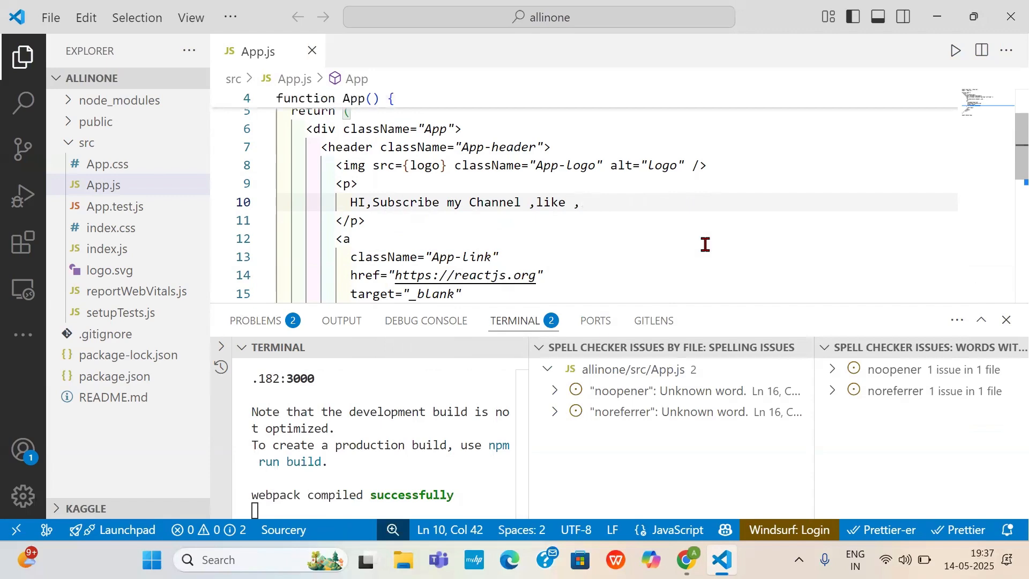
# - Enter "HI,Subscribe my Channel ,like ,Comment,share." as the paragraph text in App.js and switch to the React App page in Chrome
pyautogui.write(',Comme')
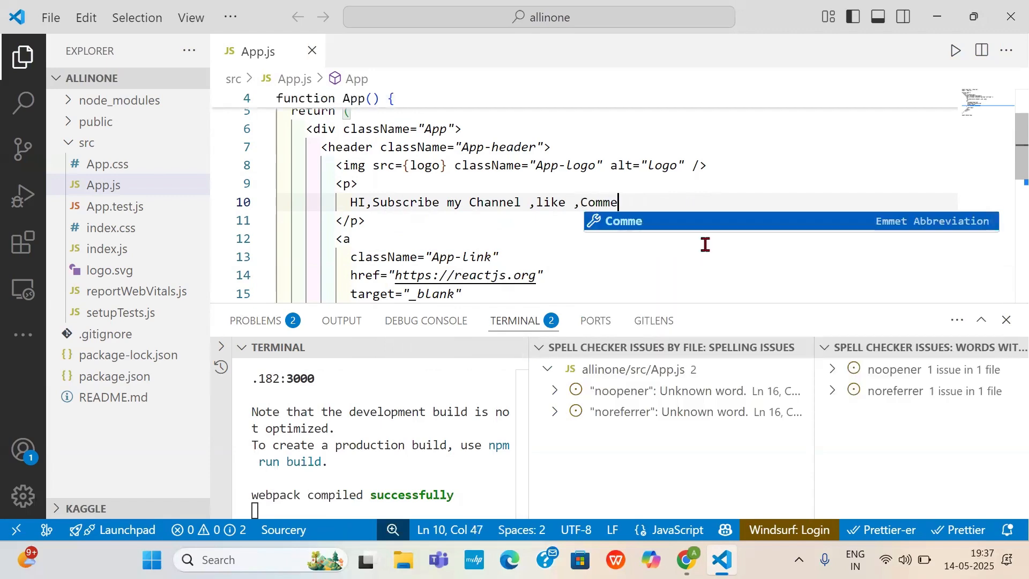
pyautogui.write('nt,sha')
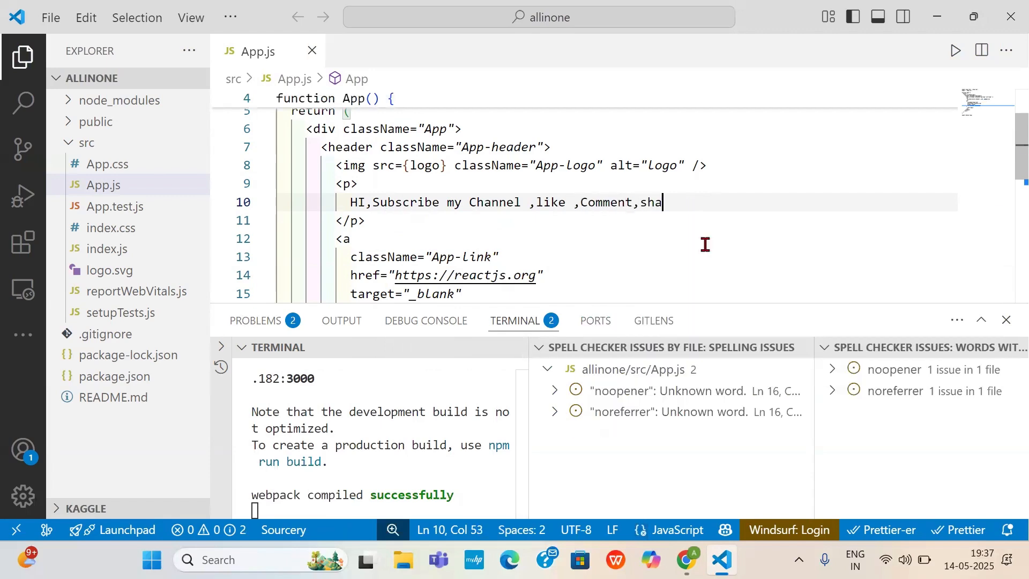
pyautogui.write('re')
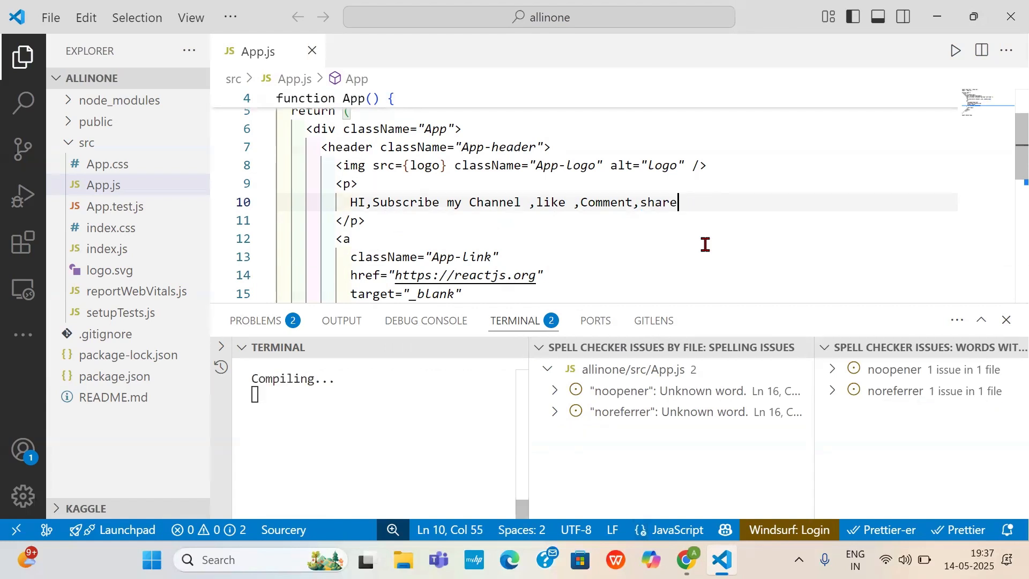
pyautogui.write('.')
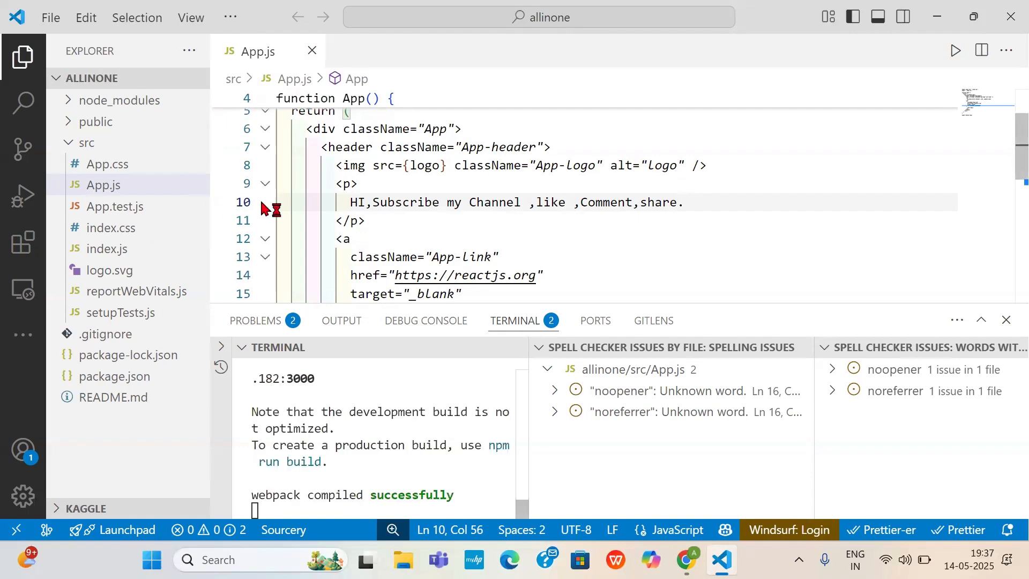
pyautogui.click(937, 16)
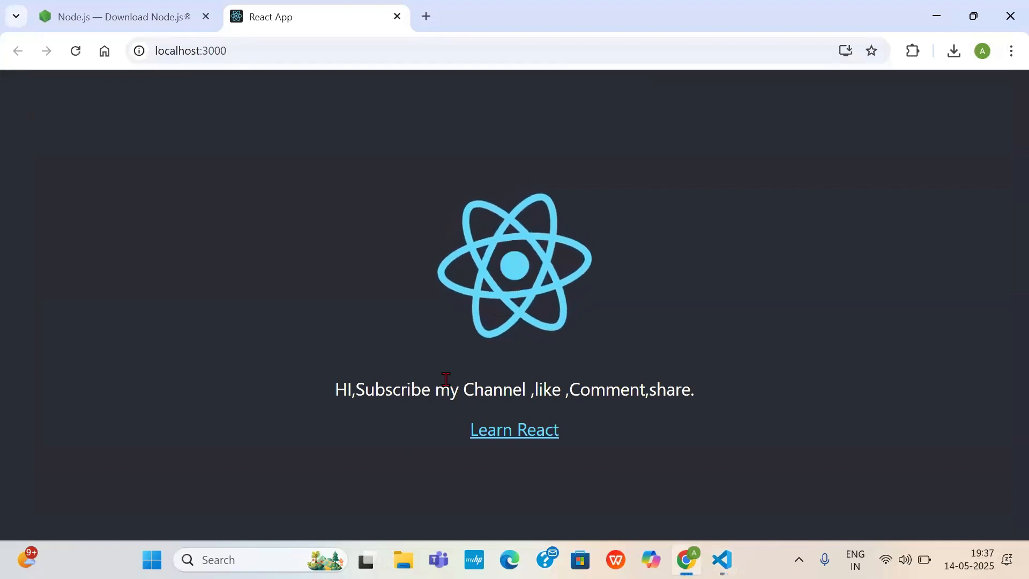